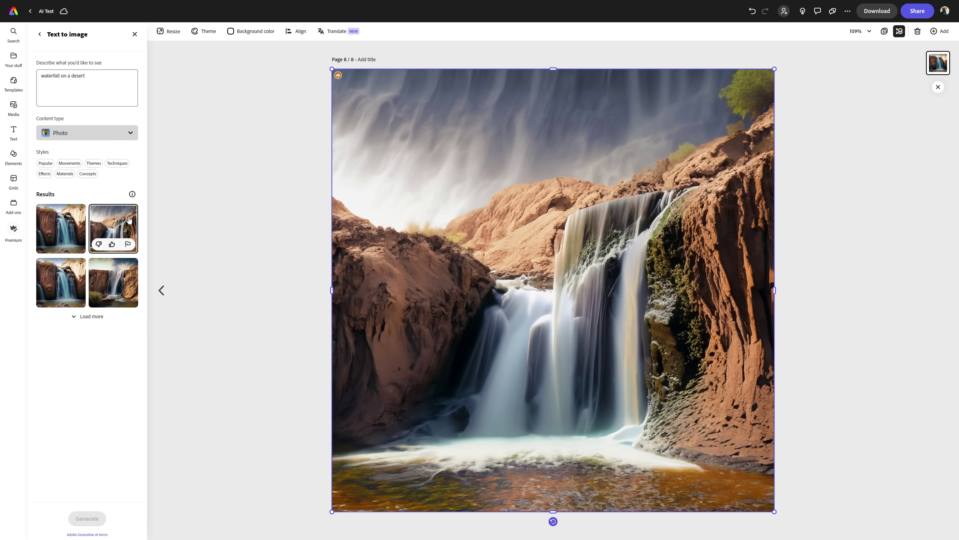
Try several waterfall results, keep the second one, and start a new image description
{"action": "left_click", "coordinate": [60, 282]}
{"action": "left_click", "coordinate": [114, 282]}
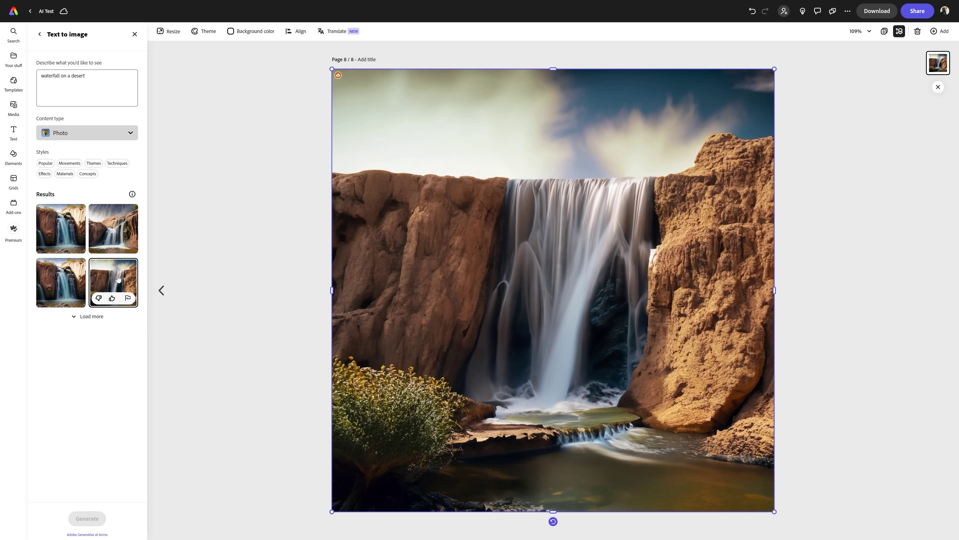
{"action": "left_click", "coordinate": [58, 220]}
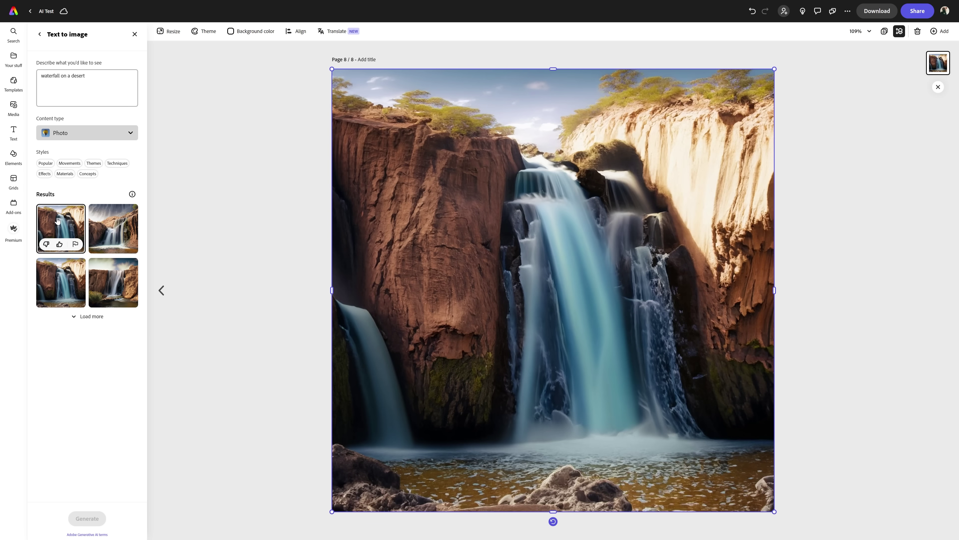
{"action": "left_click", "coordinate": [106, 213]}
{"action": "left_click", "coordinate": [87, 87]}
{"action": "type", "text": "fo"}
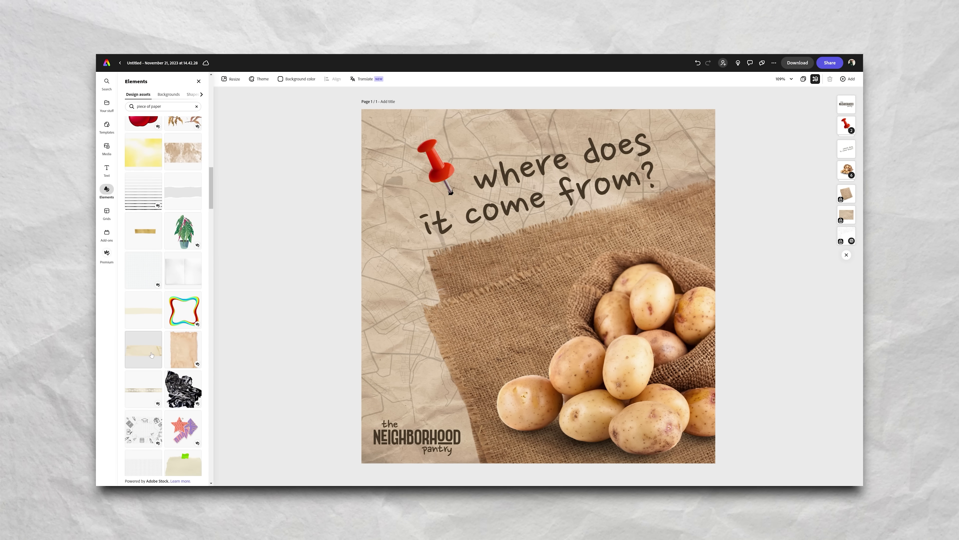
Add a tilted tape strip to the potato poster, then select the football poster's GAMEDAY text layer
{"action": "left_click_drag", "start_coordinate": [331, 336], "coordinate": [501, 353]}
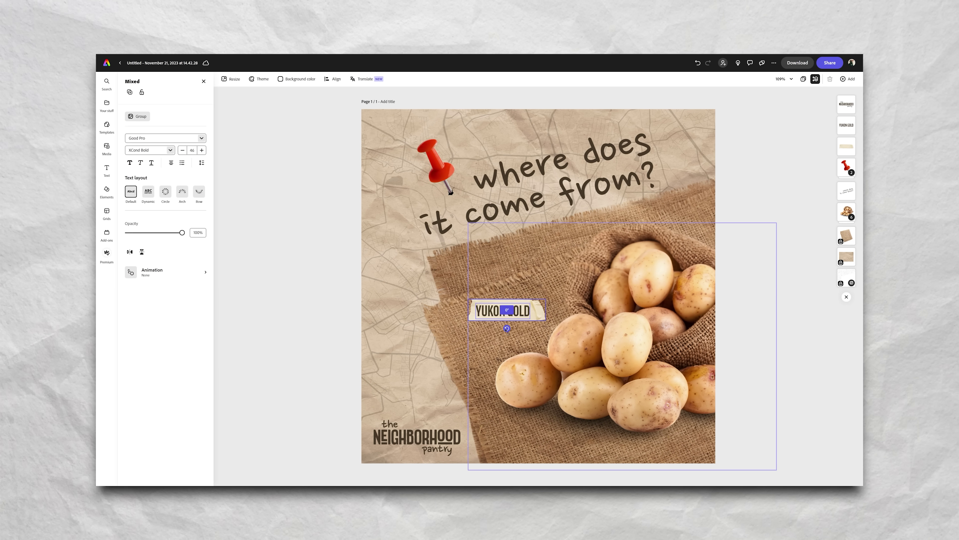
{"action": "left_click_drag", "start_coordinate": [508, 342], "coordinate": [514, 337]}
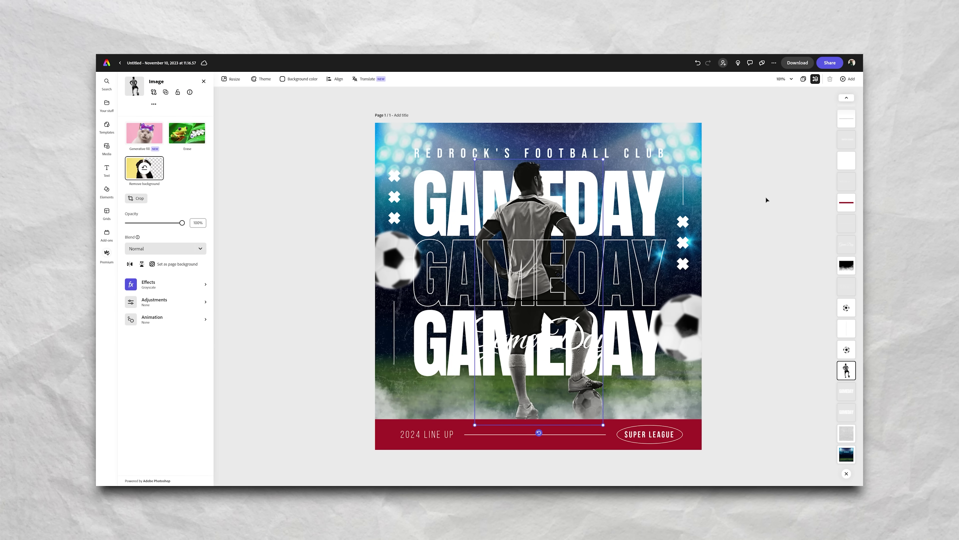
{"action": "left_click", "coordinate": [847, 411]}
{"action": "left_click", "coordinate": [847, 370]}
{"action": "left_click", "coordinate": [846, 391]}
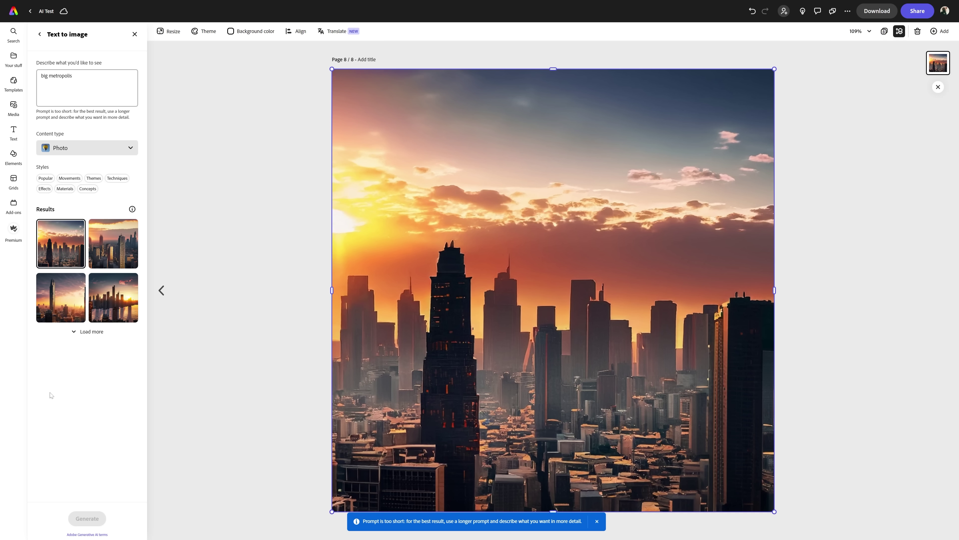
Try the second, third and sunset-over-water metropolis results on the page
{"action": "left_click", "coordinate": [114, 246]}
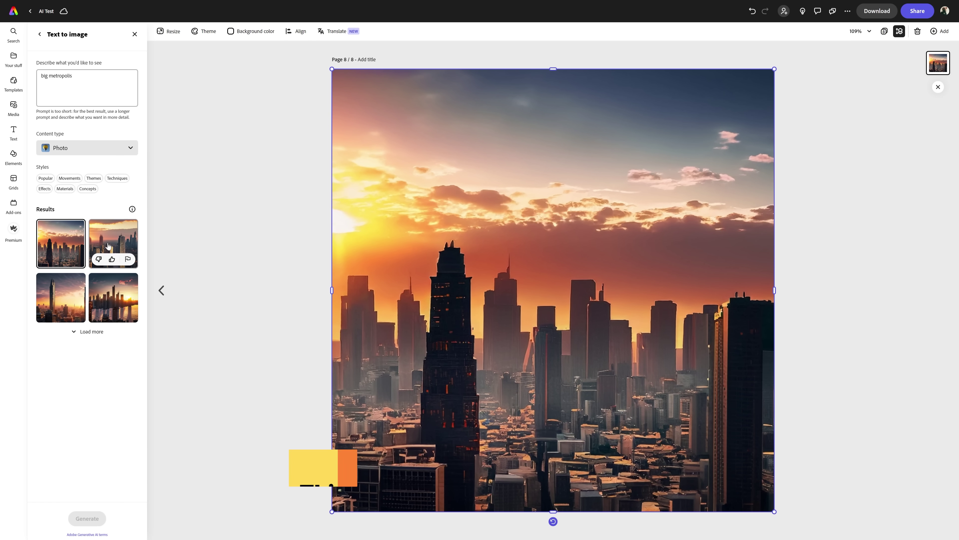
{"action": "left_click", "coordinate": [79, 287]}
{"action": "left_click", "coordinate": [117, 291]}
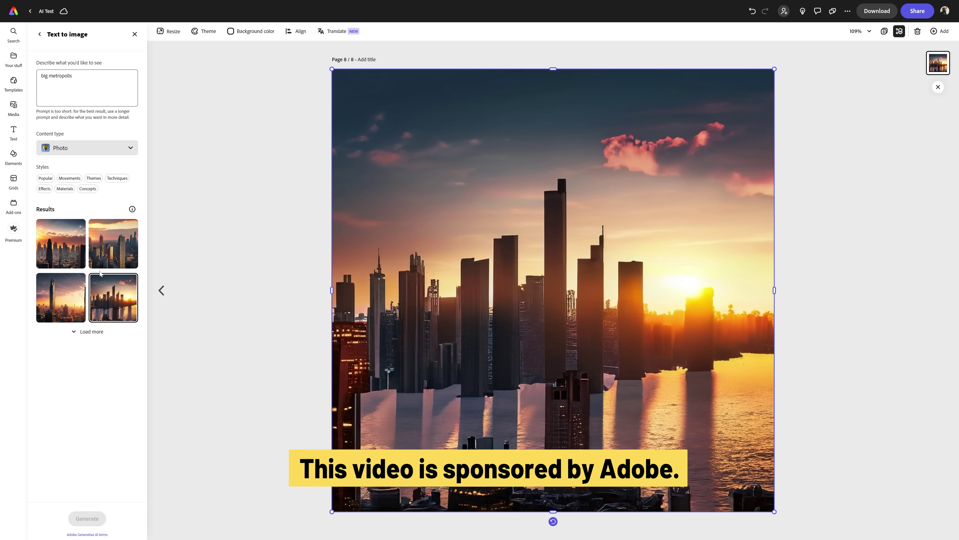
Generate a new set of metropolis images and use the busy night street result
{"action": "mouse_move", "coordinate": [84, 271]}
{"action": "left_click", "coordinate": [87, 519]}
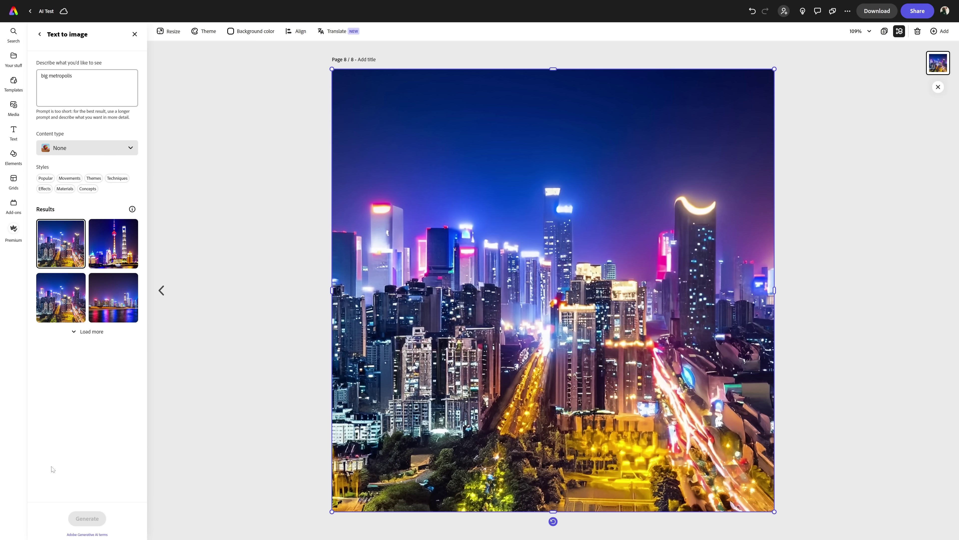
{"action": "left_click", "coordinate": [114, 240]}
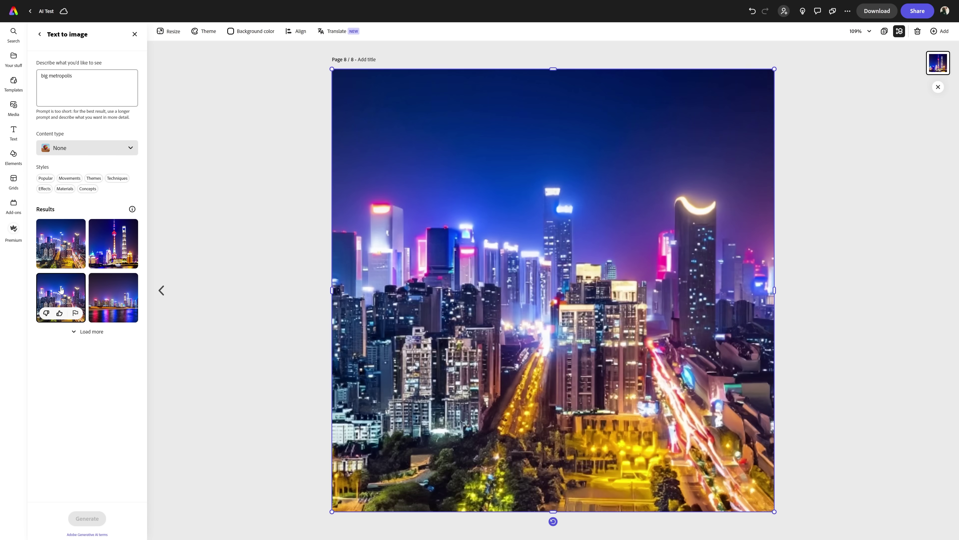
{"action": "left_click", "coordinate": [60, 297]}
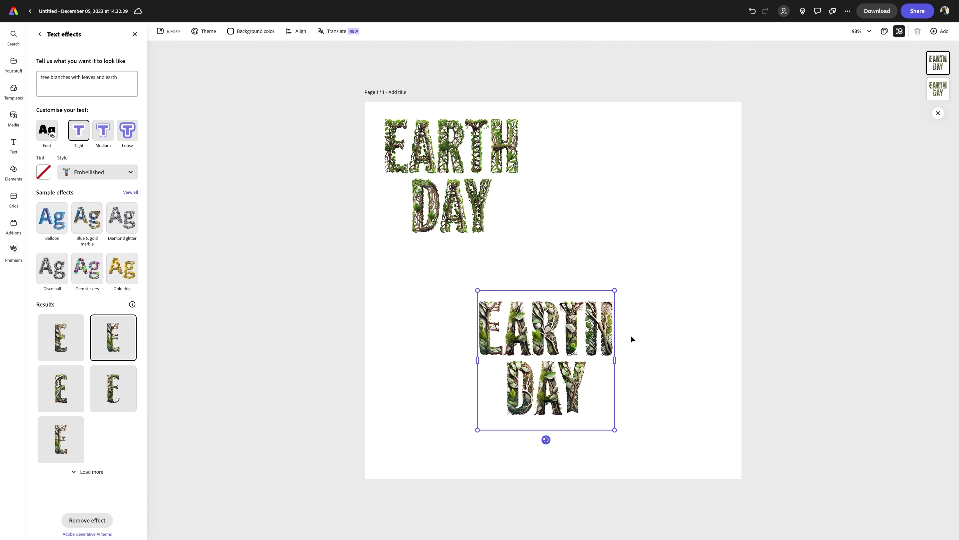
Add 'green' to the effect prompt and apply the second green-leaf lettering result
{"action": "scroll", "coordinate": [631, 335], "scroll_direction": "up", "scroll_amount": 5}
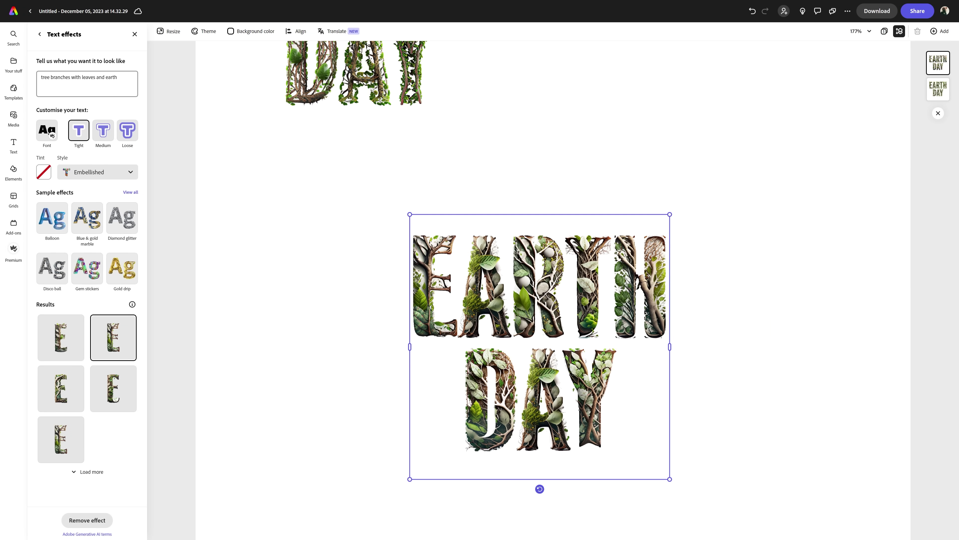
{"action": "double_click", "coordinate": [74, 77]}
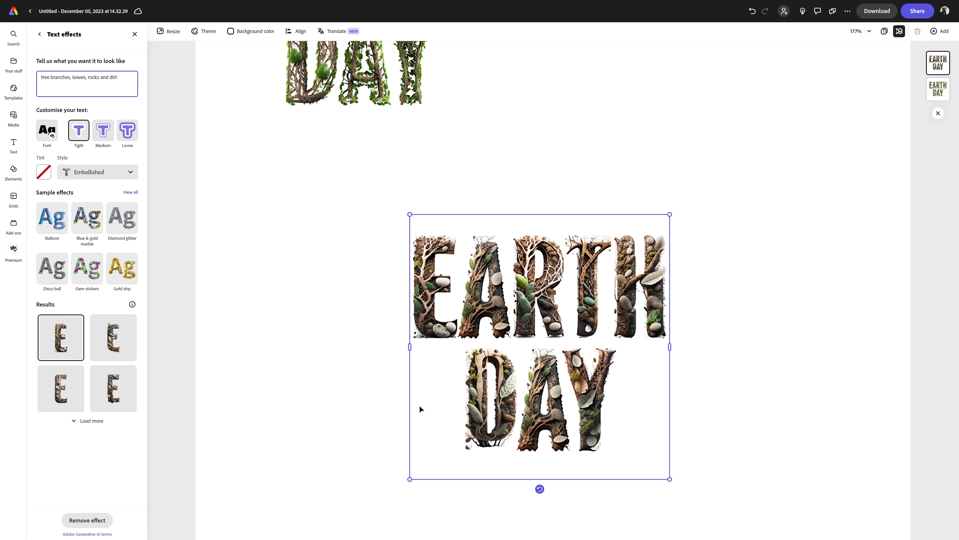
{"action": "left_click", "coordinate": [113, 389]}
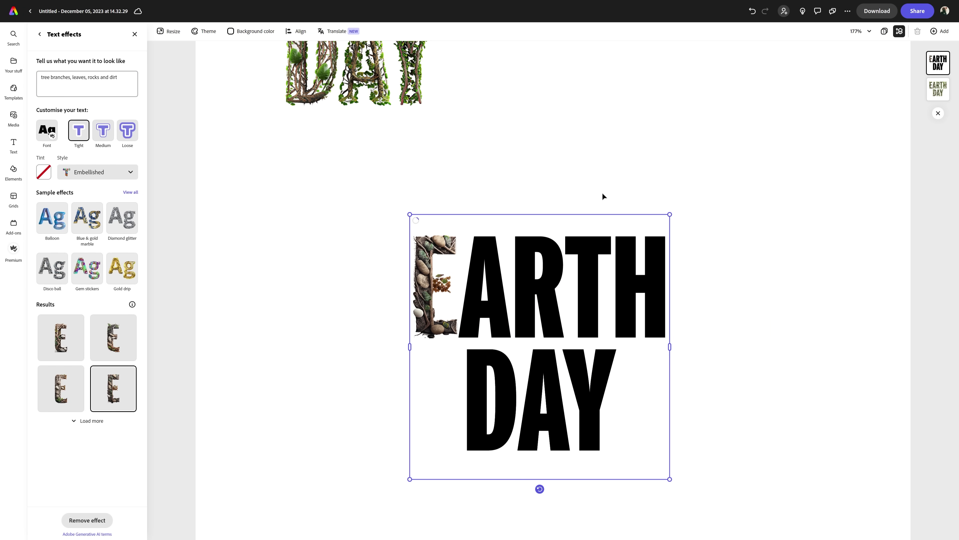
{"action": "type", "text": "green"}
{"action": "key", "text": "Return"}
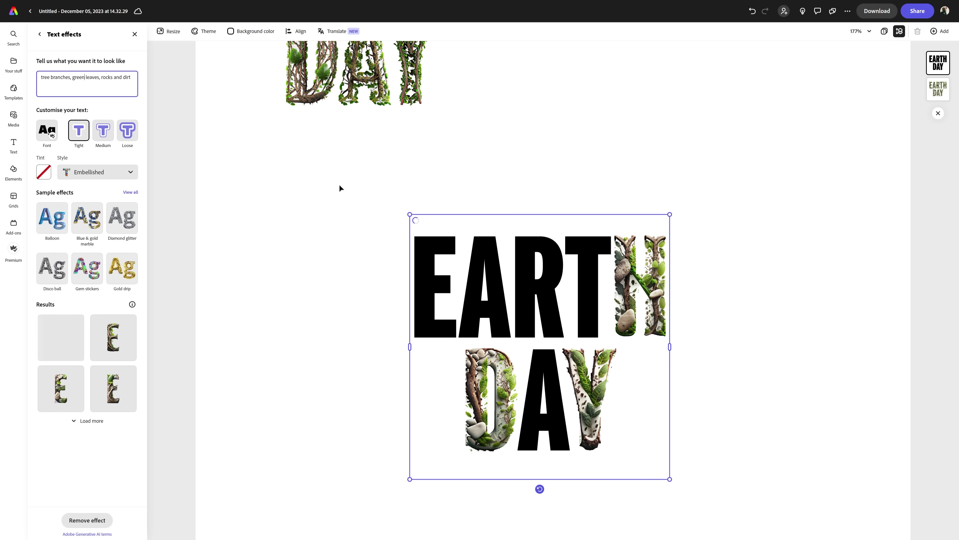
{"action": "left_click", "coordinate": [118, 331]}
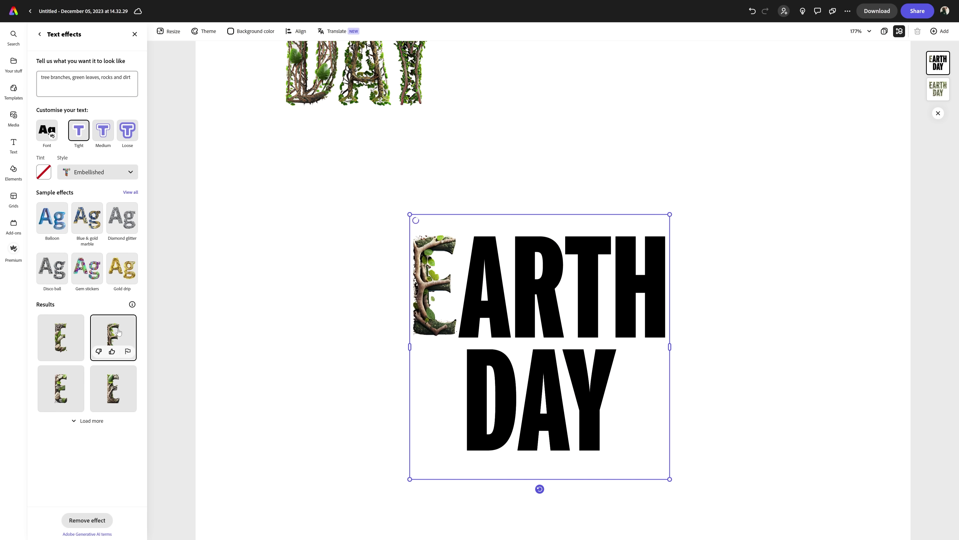
Duplicate the EARTH DAY text and give the copy the second mossy stone result
{"action": "key", "text": "ctrl+0"}
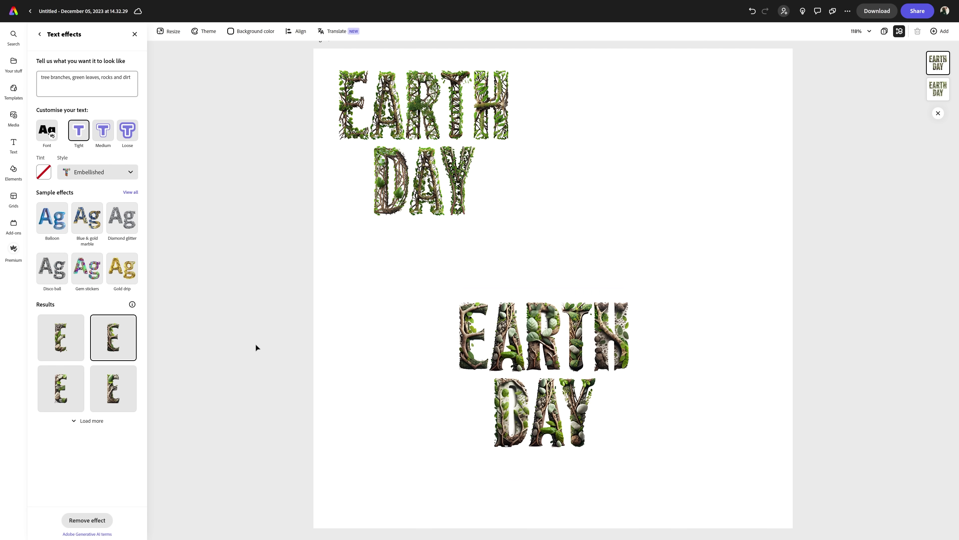
{"action": "key", "text": "ctrl+d"}
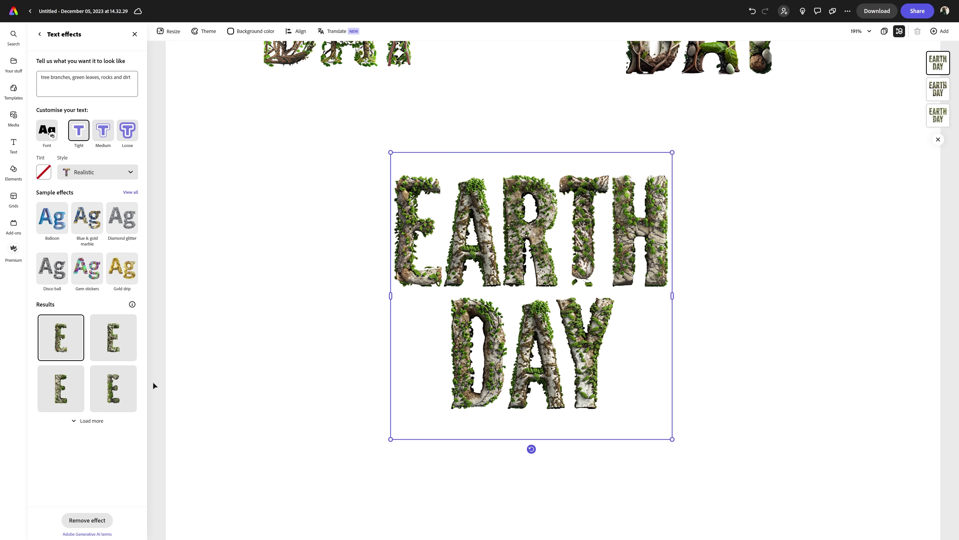
{"action": "left_click", "coordinate": [126, 350]}
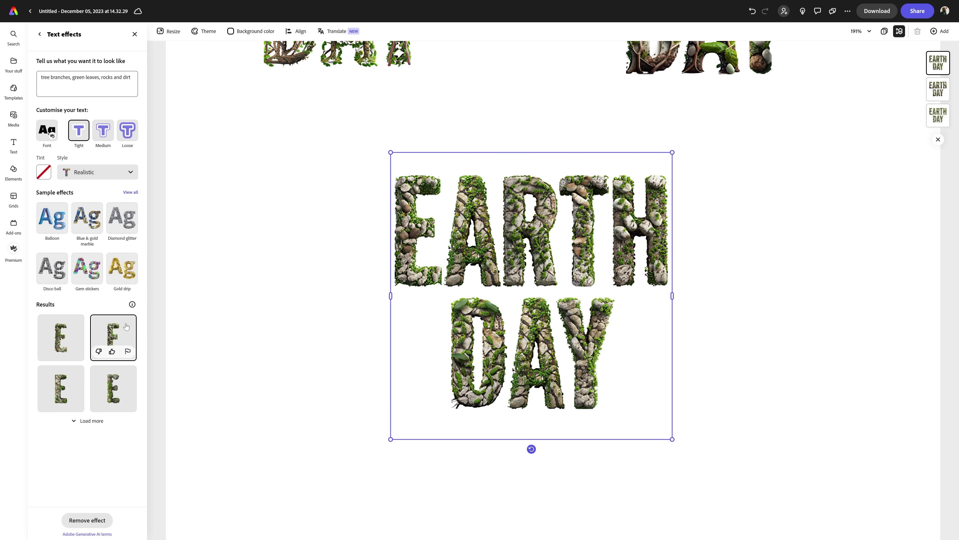
{"action": "left_click", "coordinate": [376, 403]}
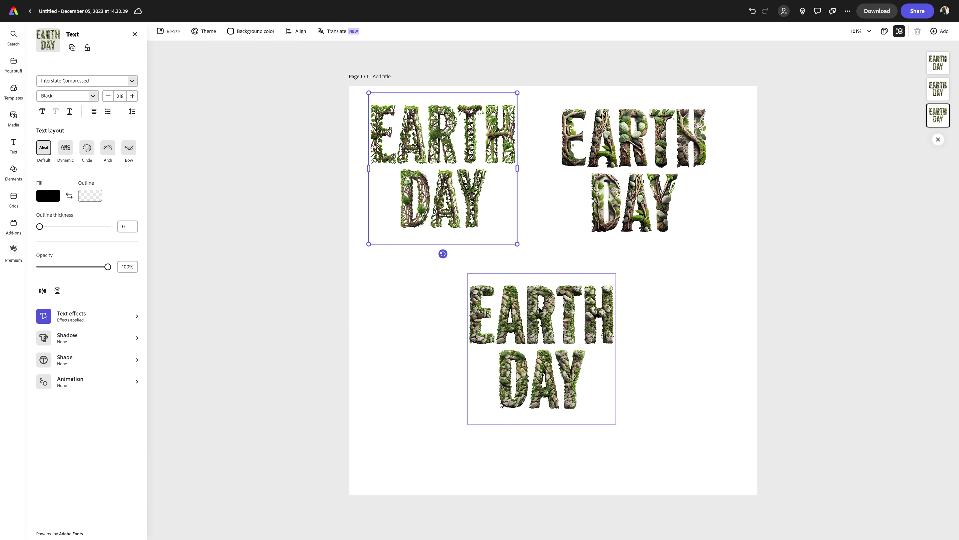
Remove the vine-style text, duplicate the stone EARTH DAY, and apply the fourth leafy result
{"action": "key", "text": "ctrl+z"}
{"action": "left_click", "coordinate": [605, 301]}
{"action": "key", "text": "ctrl+shift+z"}
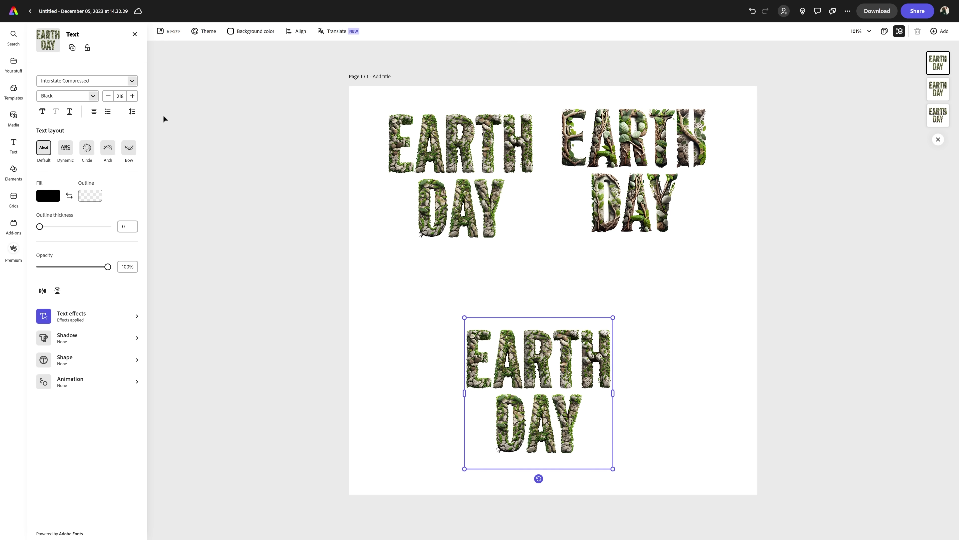
{"action": "left_click", "coordinate": [71, 316]}
{"action": "type", "text": "planet ea"}
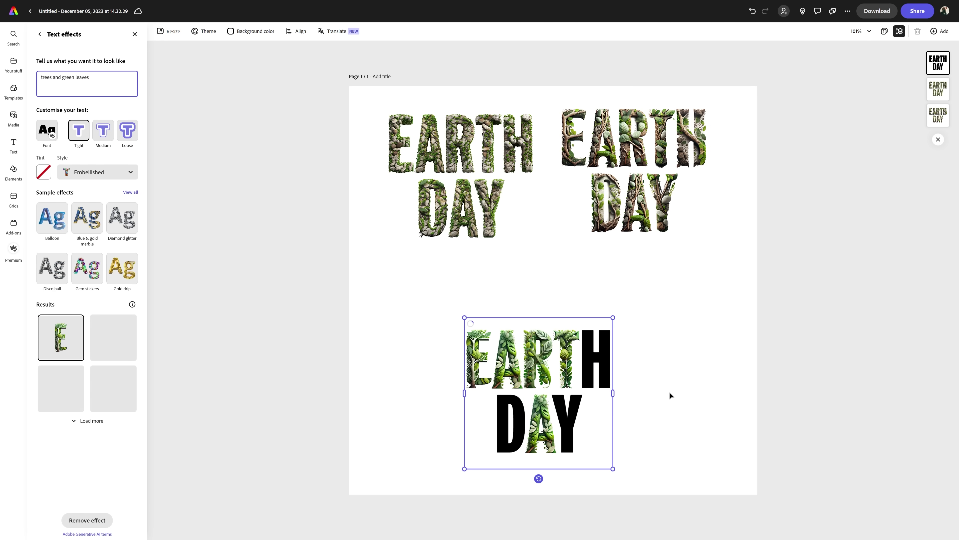
{"action": "left_click", "coordinate": [114, 388]}
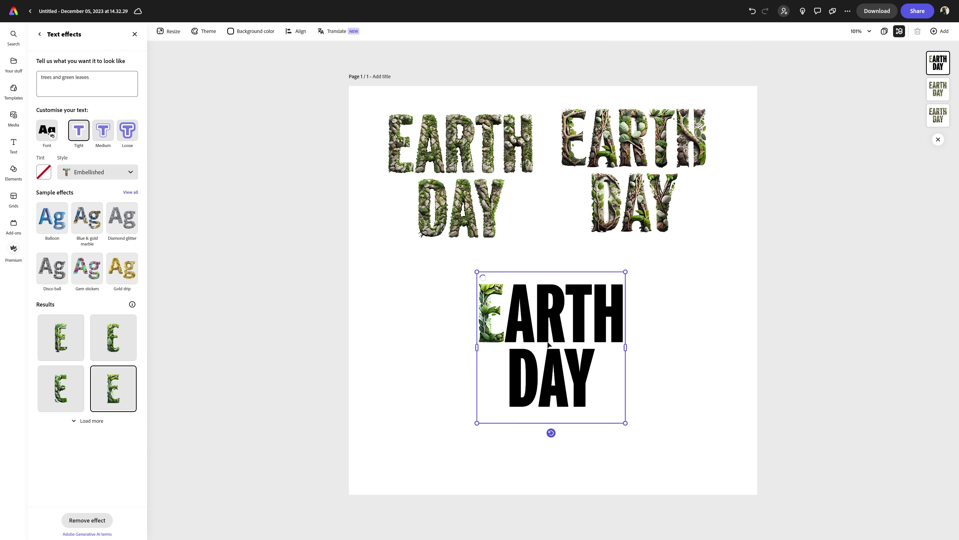
Duplicate the leafy EARTH DAY text and regenerate the copy in the Realistic style
{"action": "key", "text": "shift+2"}
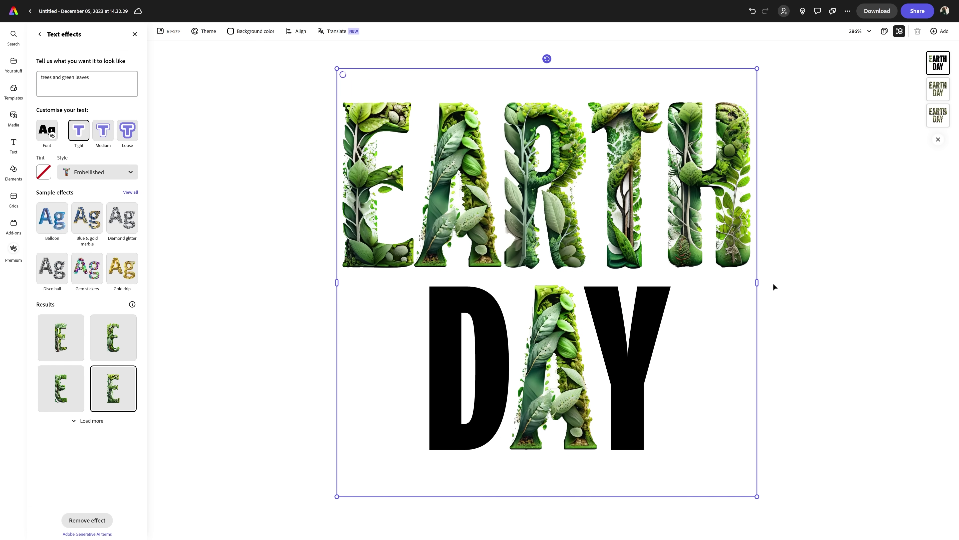
{"action": "key", "text": "shift+1"}
{"action": "key", "text": "ctrl+d"}
{"action": "left_click", "coordinate": [43, 315]}
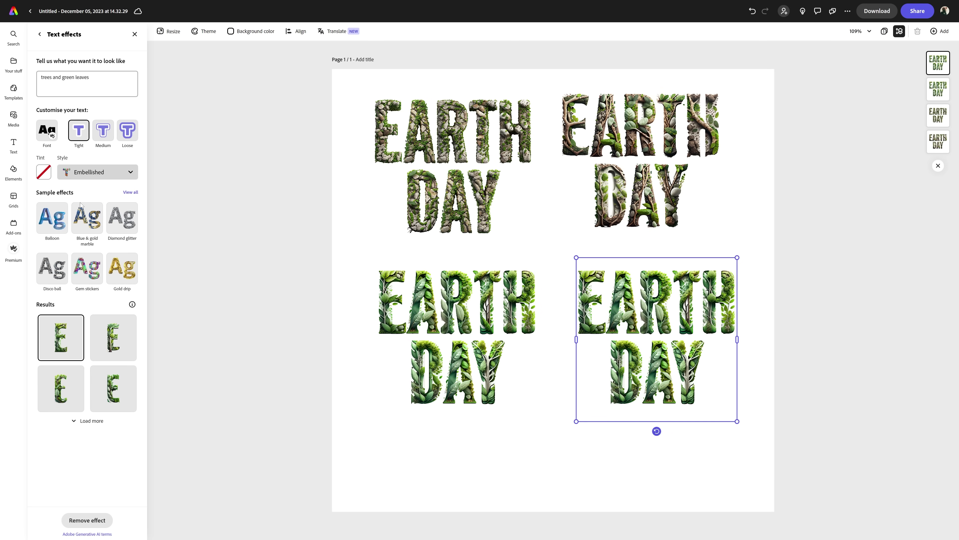
{"action": "left_click", "coordinate": [98, 172]}
{"action": "left_click", "coordinate": [87, 191]}
{"action": "left_click", "coordinate": [113, 519]}
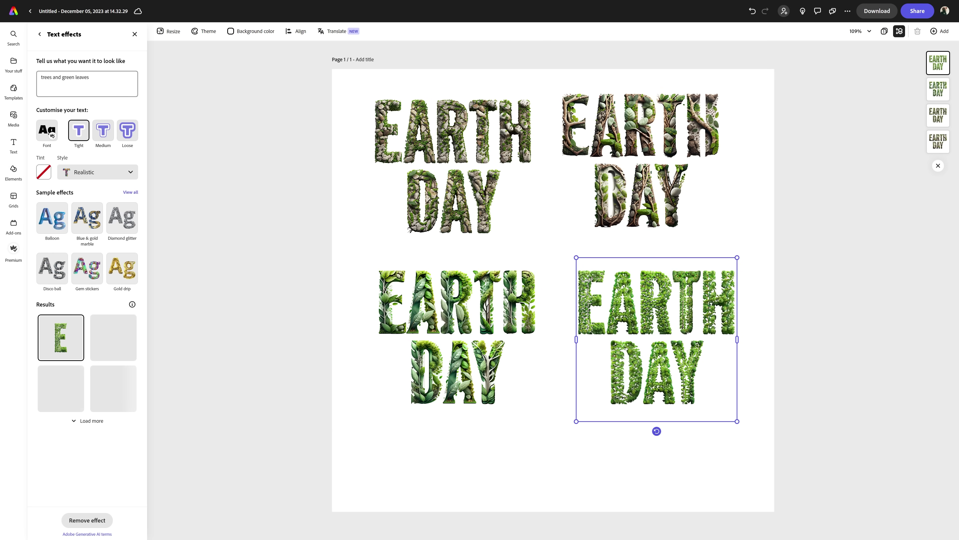
Add ', trunks, wood' to the effect prompt and apply the sixth wood-texture result
{"action": "left_click", "coordinate": [53, 77]}
{"action": "type", "text": ", trunks, wood"}
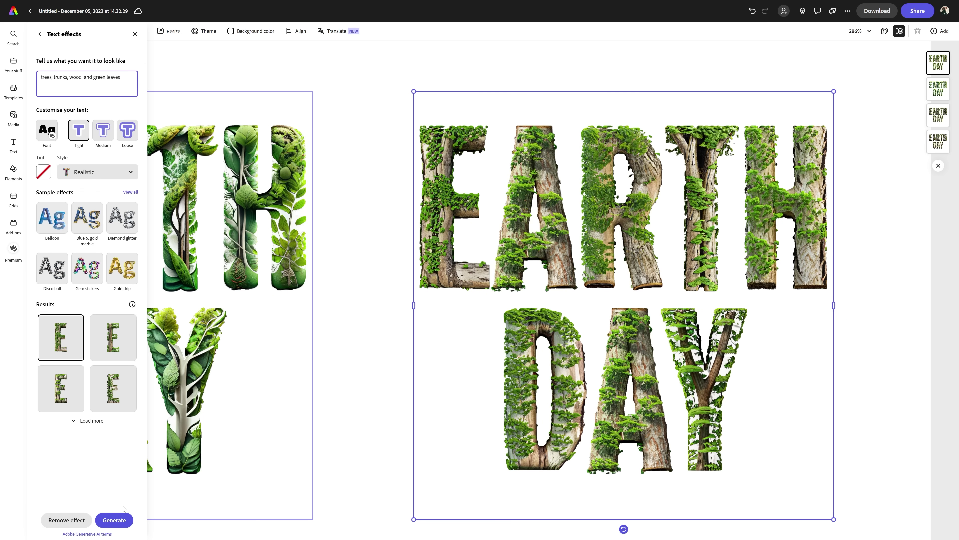
{"action": "left_click", "coordinate": [103, 378]}
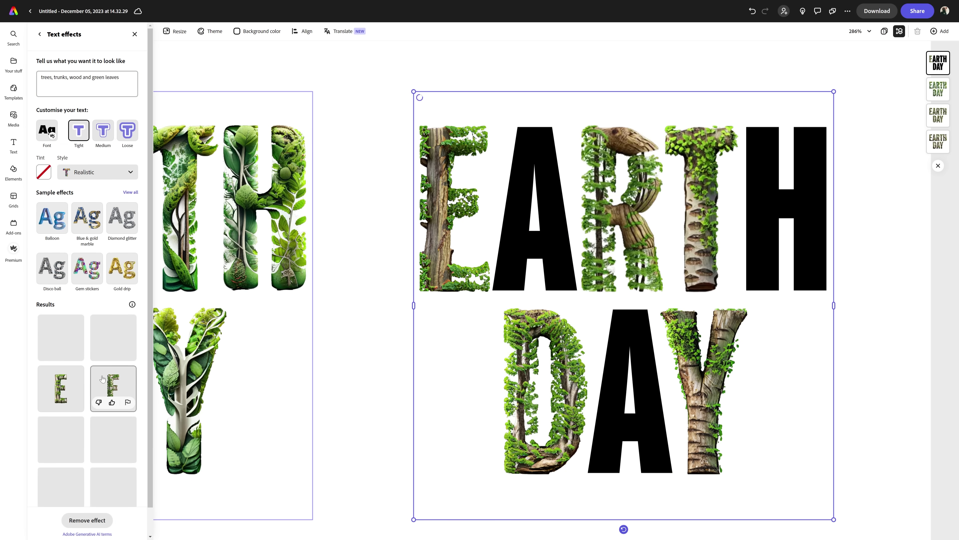
{"action": "scroll", "coordinate": [86, 427], "scroll_direction": "down", "scroll_amount": 1}
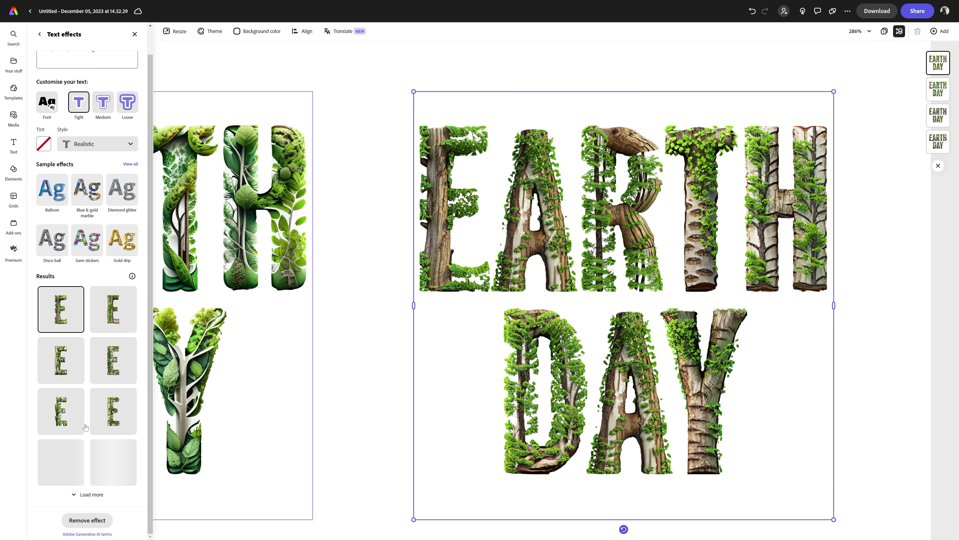
{"action": "left_click", "coordinate": [120, 407]}
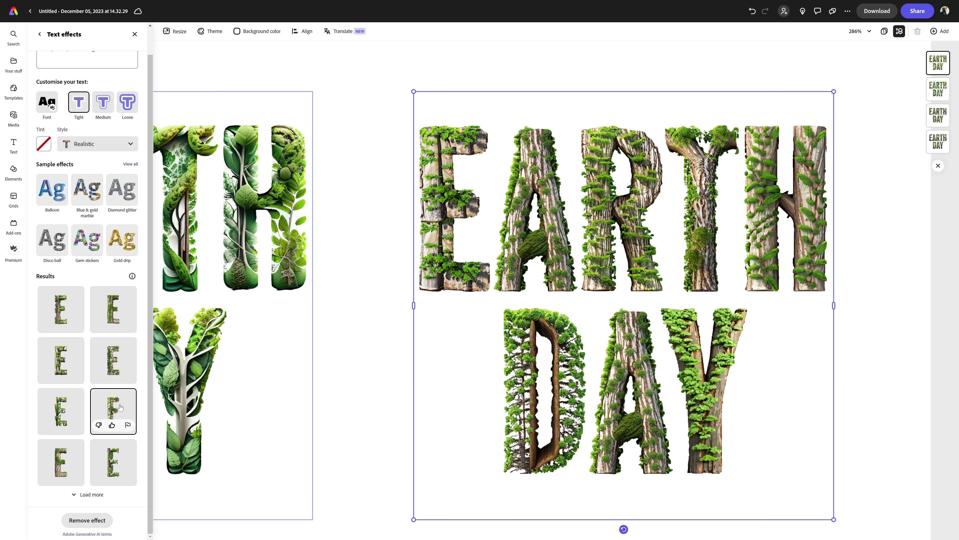
{"action": "scroll", "coordinate": [86, 227], "scroll_direction": "up", "scroll_amount": 1}
Insert 'big' before 'green leaves', regenerate, and apply the fourth leafy result
{"action": "left_click", "coordinate": [53, 77]}
{"action": "type", "text": "big"}
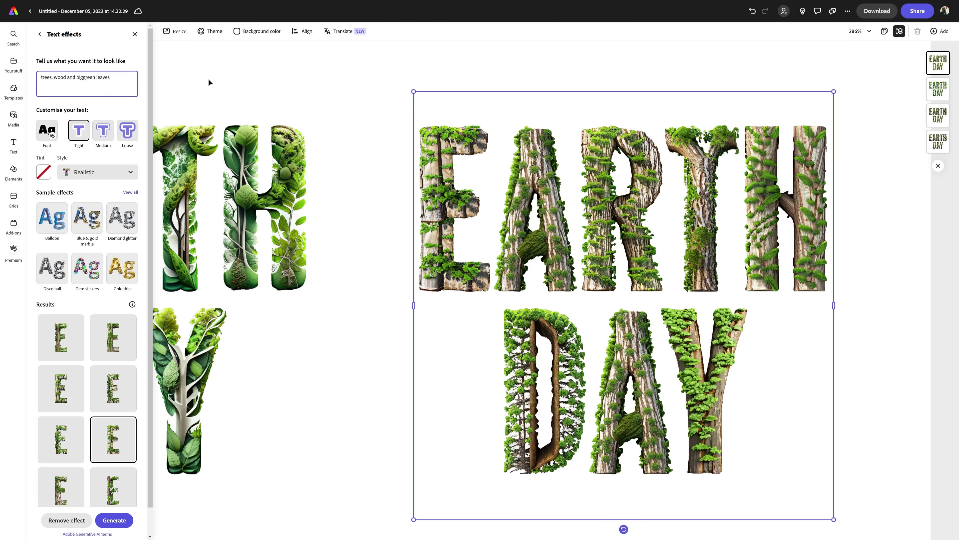
{"action": "key", "text": "Return"}
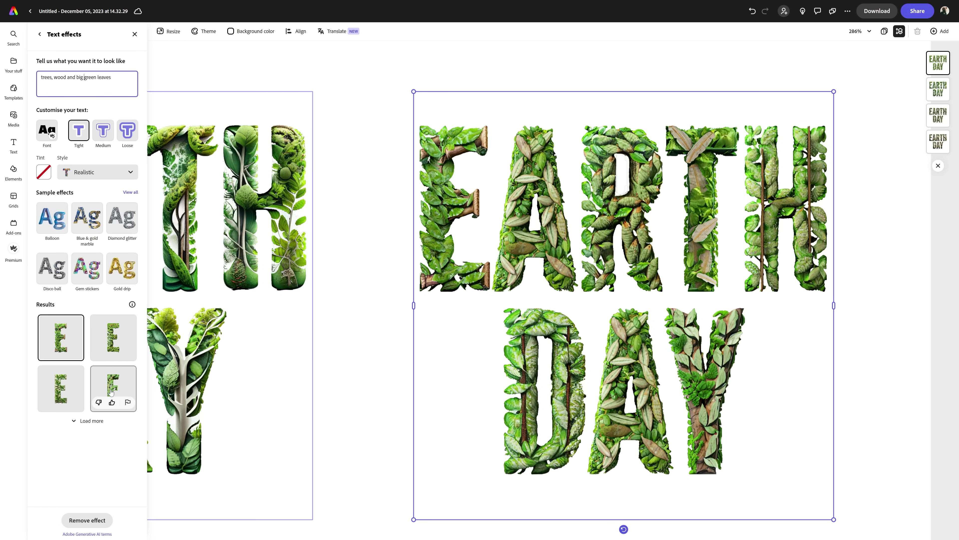
{"action": "left_click", "coordinate": [114, 388]}
Duplicate the leafy EARTH DAY text and resize and arrange the copies on the page
{"action": "key", "text": "ctrl+0"}
{"action": "key", "text": "ctrl+d"}
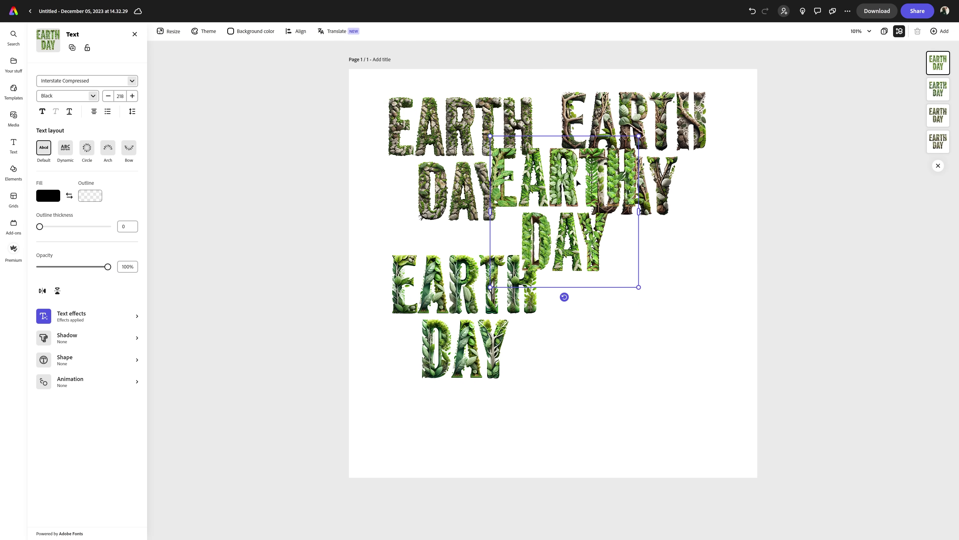
{"action": "left_click", "coordinate": [536, 226]}
{"action": "left_click_drag", "start_coordinate": [535, 236], "coordinate": [497, 198]}
{"action": "left_click", "coordinate": [635, 121]}
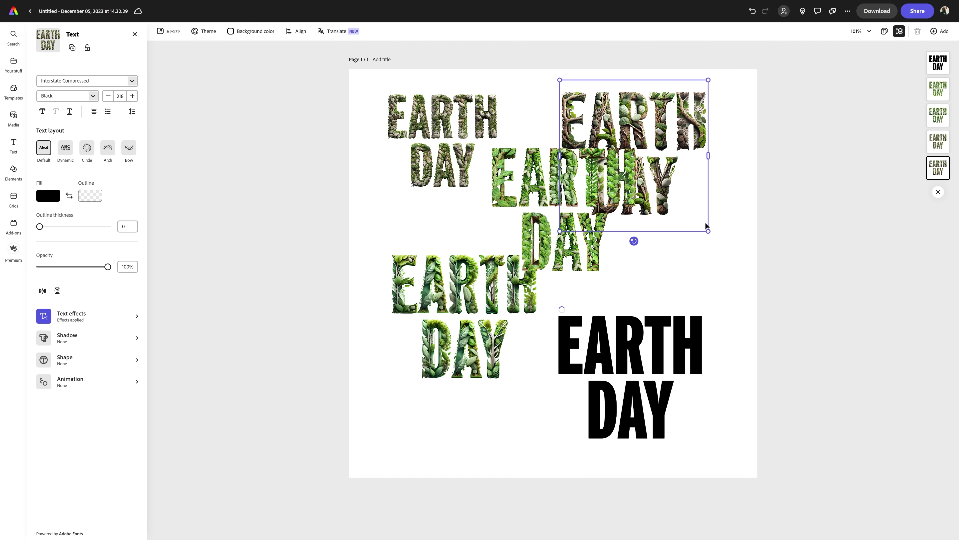
{"action": "left_click_drag", "start_coordinate": [706, 225], "coordinate": [677, 197]}
{"action": "left_click_drag", "start_coordinate": [619, 144], "coordinate": [583, 147]}
{"action": "left_click_drag", "start_coordinate": [564, 212], "coordinate": [670, 229]}
{"action": "left_click_drag", "start_coordinate": [745, 306], "coordinate": [732, 282]}
{"action": "left_click", "coordinate": [538, 393]}
Regenerate the bottom-right EARTH DAY text's effect in the Embellished style
{"action": "left_click", "coordinate": [642, 358]}
{"action": "scroll", "coordinate": [680, 415], "scroll_direction": "up", "scroll_amount": 5}
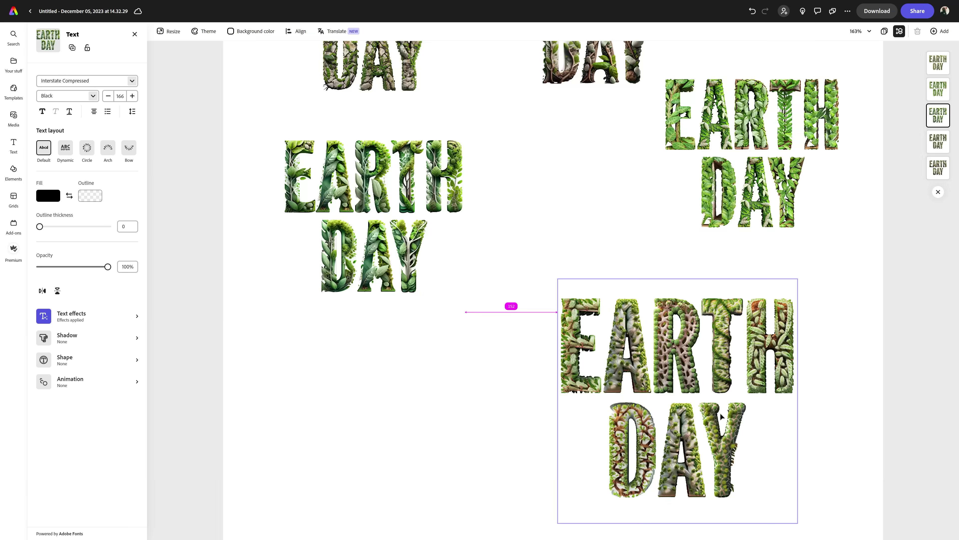
{"action": "left_click", "coordinate": [72, 316]}
{"action": "left_click", "coordinate": [104, 172]}
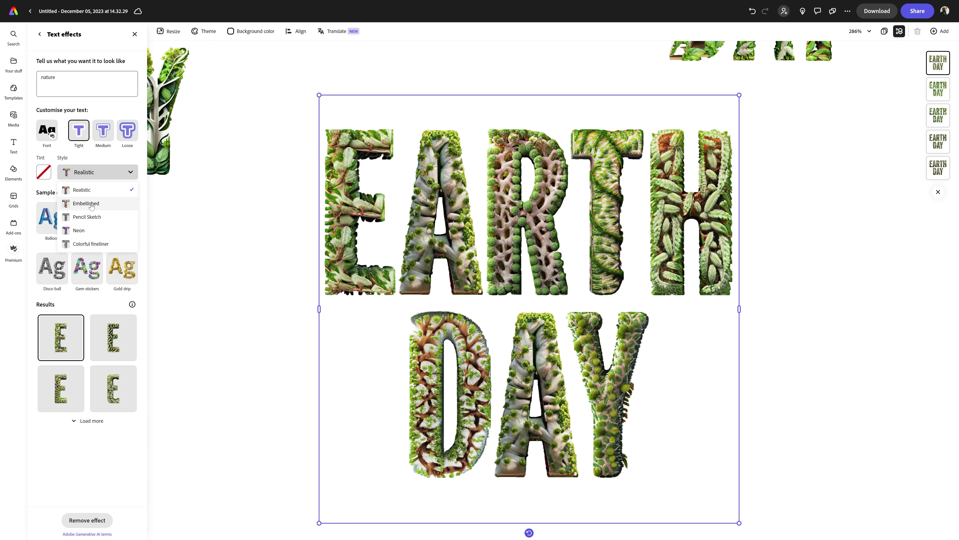
{"action": "left_click", "coordinate": [87, 202]}
{"action": "left_click", "coordinate": [113, 518]}
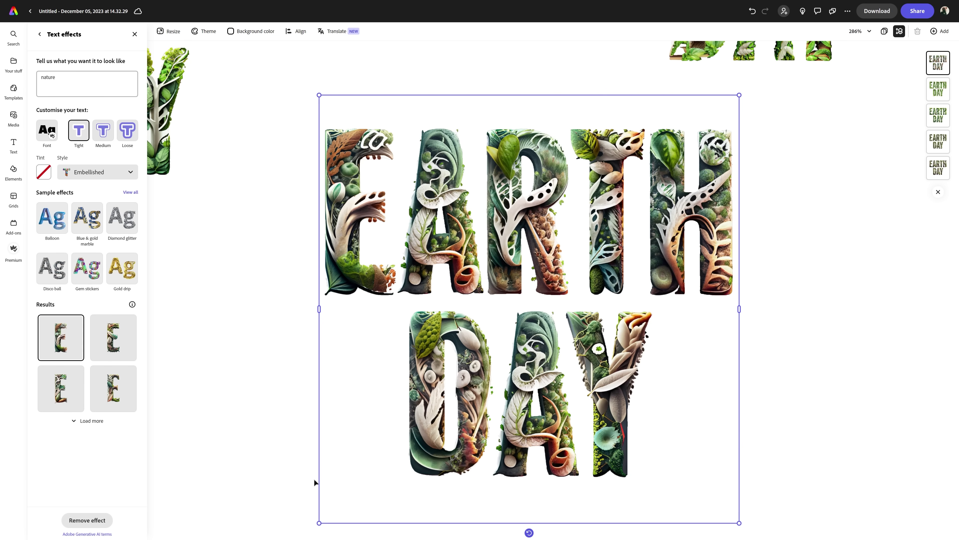
Tint the effect lime green, regenerate it, and apply the third result
{"action": "left_click", "coordinate": [43, 174]}
{"action": "left_click", "coordinate": [134, 155]}
{"action": "left_click", "coordinate": [113, 519]}
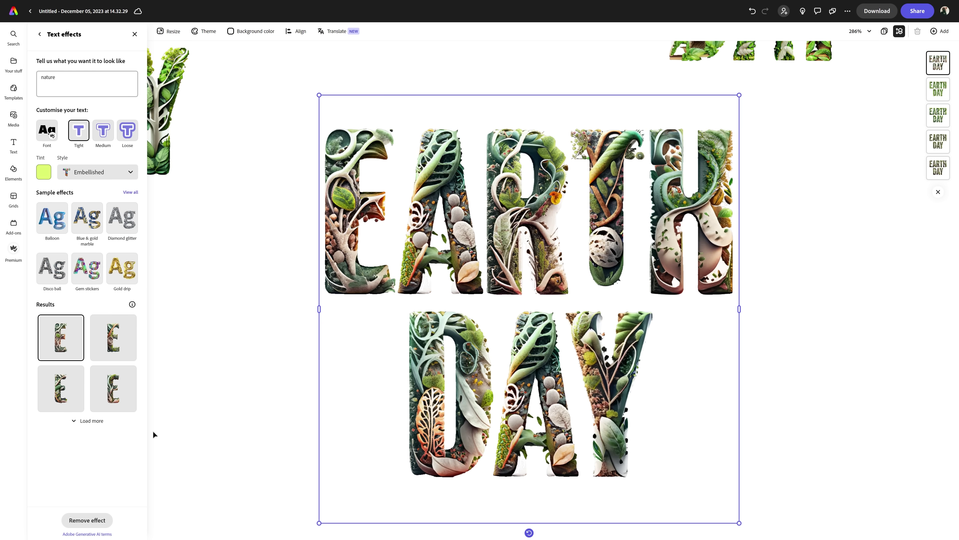
{"action": "left_click", "coordinate": [61, 389]}
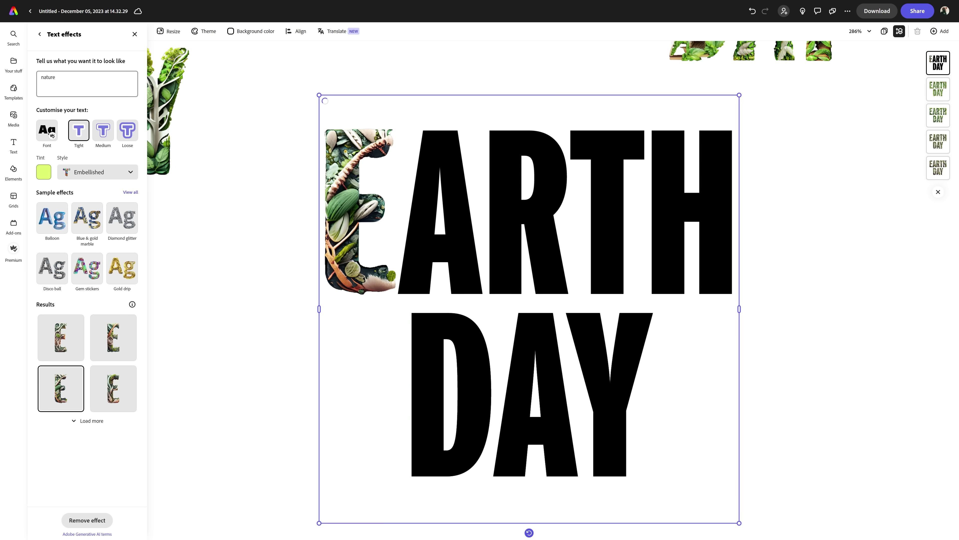
Regenerate with 'plants with big leaves, vines, tree branches and nature' and move the bottom text up-left
{"action": "type", "text": "plants with big leaves, vines, "}
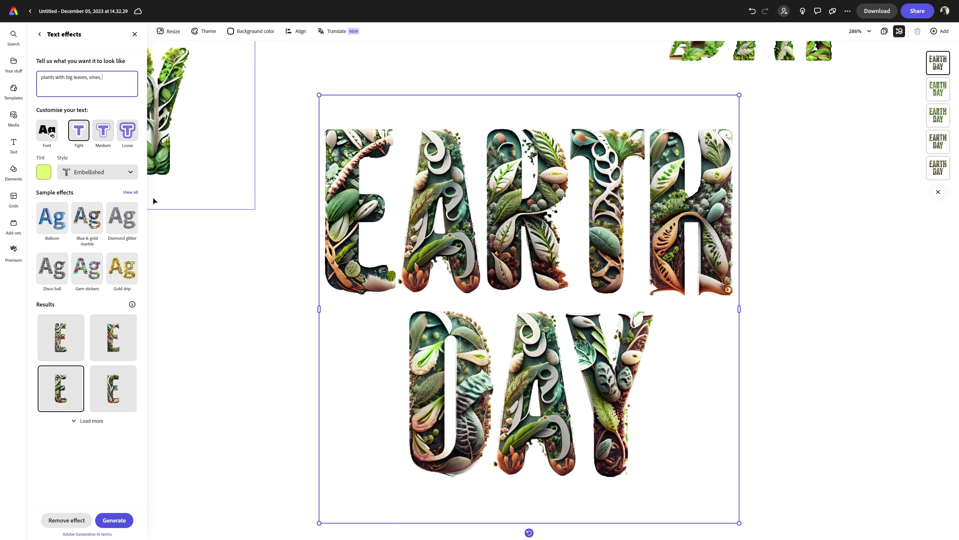
{"action": "type", "text": "tree branches and nature"}
{"action": "key", "text": "Return"}
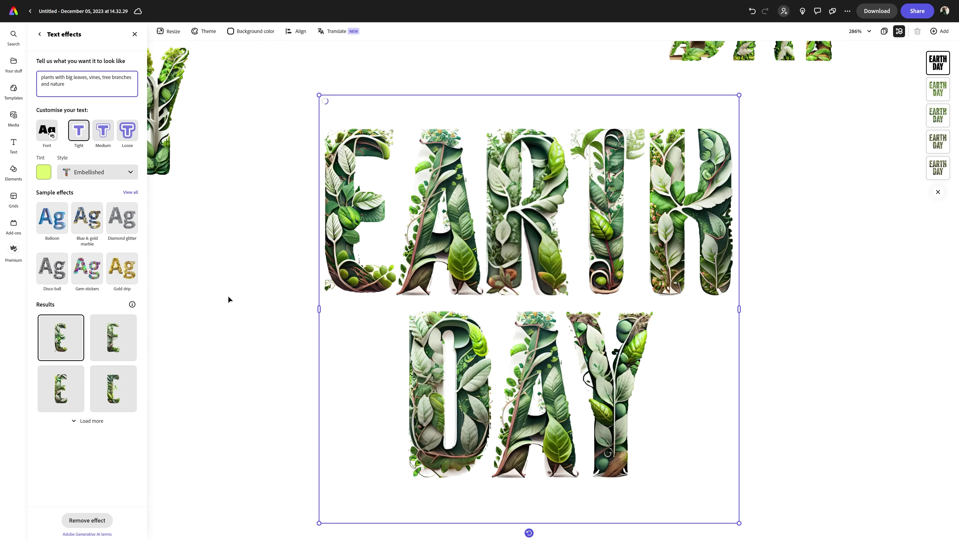
{"action": "scroll", "coordinate": [678, 363], "scroll_direction": "down", "scroll_amount": 5}
{"action": "left_click", "coordinate": [678, 362]}
{"action": "scroll", "coordinate": [684, 368], "scroll_direction": "up", "scroll_amount": 2}
{"action": "scroll", "coordinate": [550, 364], "scroll_direction": "down", "scroll_amount": 3}
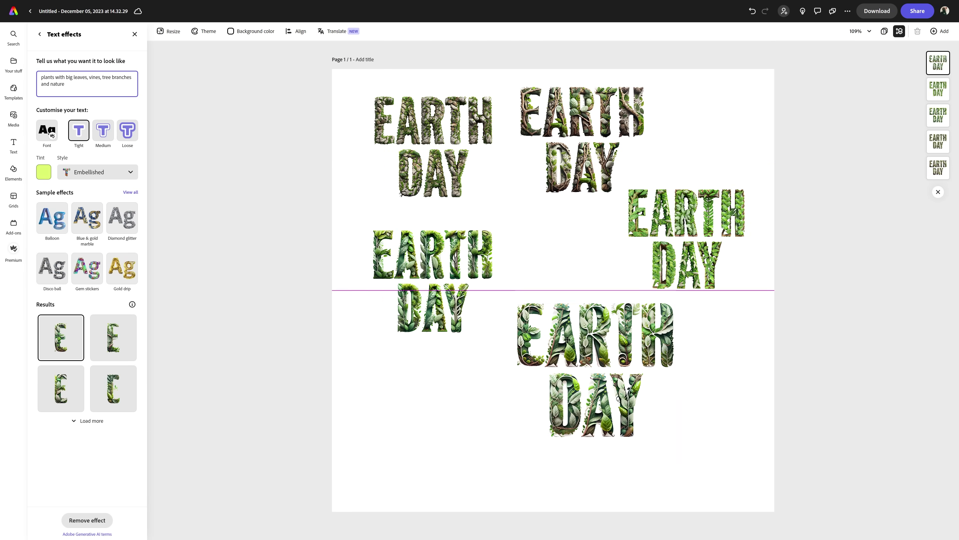
{"action": "left_click_drag", "start_coordinate": [597, 382], "coordinate": [563, 299]}
Duplicate the EARTH DAY text, generate a fresh texture, and apply the bottom-right leafy result
{"action": "key", "text": "ctrl+d"}
{"action": "left_click", "coordinate": [70, 316]}
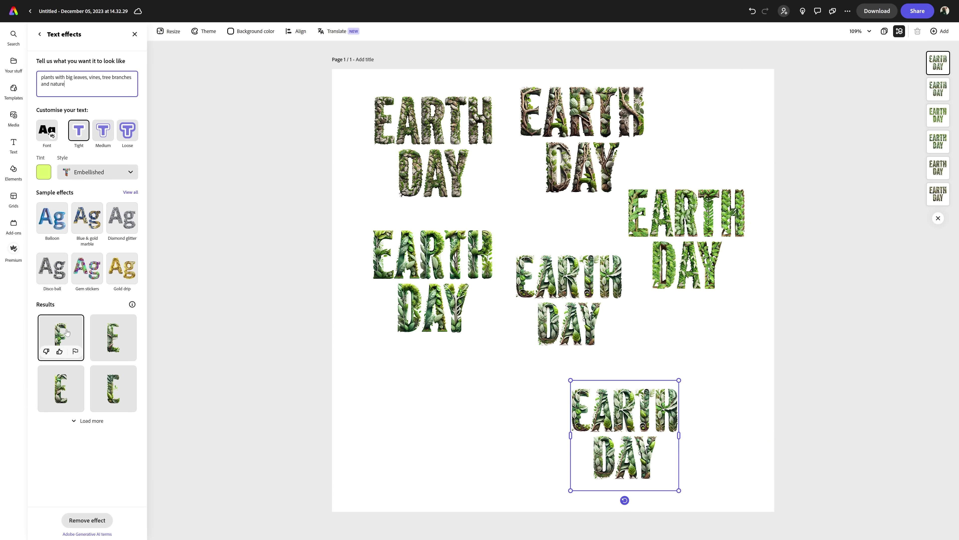
{"action": "left_click", "coordinate": [113, 520]}
{"action": "scroll", "coordinate": [671, 128], "scroll_direction": "up", "scroll_amount": 5}
{"action": "scroll", "coordinate": [542, 333], "scroll_direction": "up", "scroll_amount": 3}
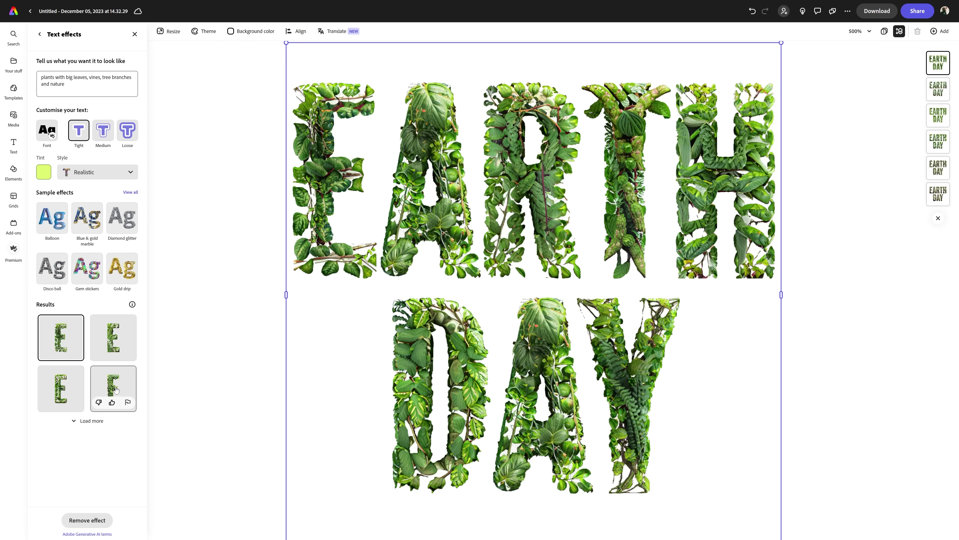
{"action": "left_click", "coordinate": [113, 388]}
{"action": "left_click", "coordinate": [356, 360]}
{"action": "scroll", "coordinate": [504, 248], "scroll_direction": "up", "scroll_amount": 6}
{"action": "scroll", "coordinate": [504, 248], "scroll_direction": "down", "scroll_amount": 12}
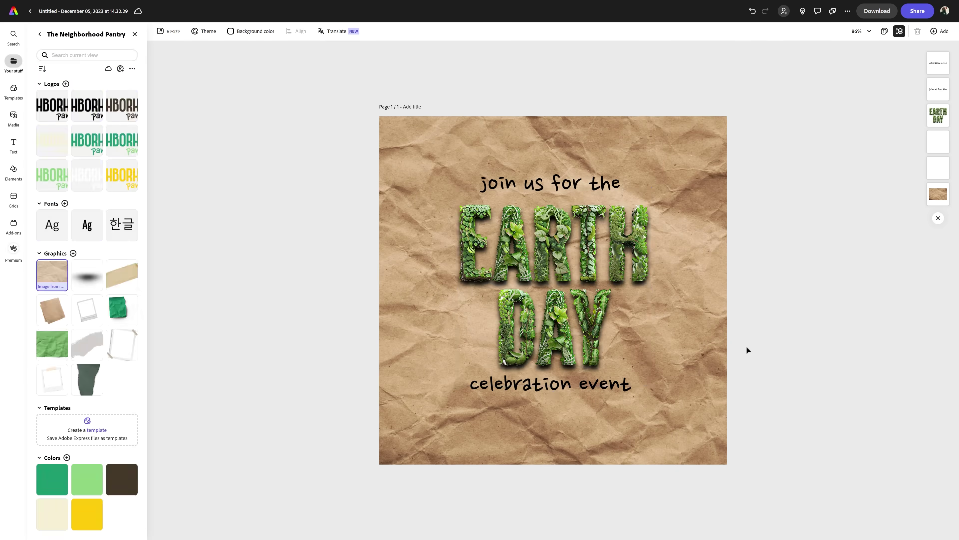
Use the top-left control of the Adobe Express editor
{"action": "left_click", "coordinate": [38, 33]}
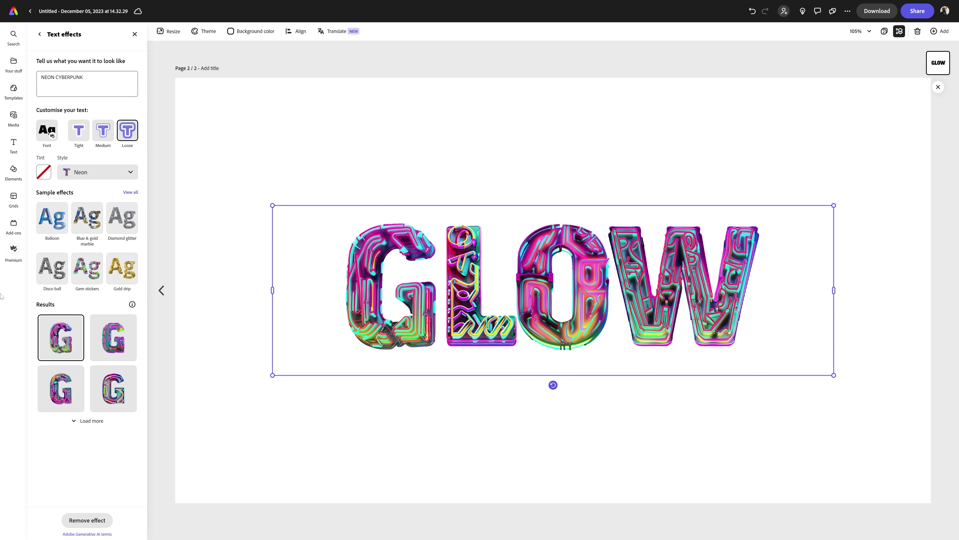
Apply the bottom-left neon result to GLOW, then add 'SIGN' to the prompt and regenerate
{"action": "left_click", "coordinate": [61, 388]}
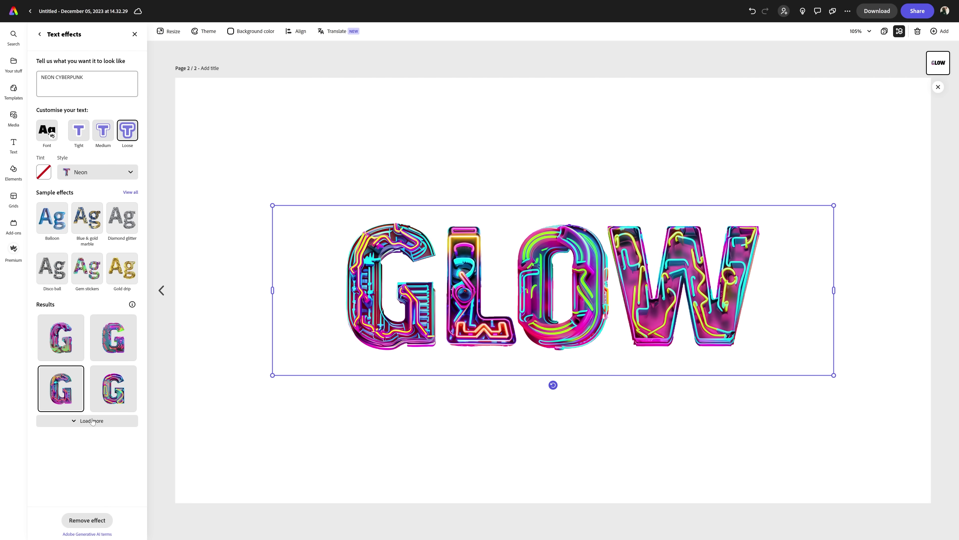
{"action": "left_click", "coordinate": [55, 78]}
{"action": "type", "text": "SIGN"}
{"action": "key", "text": "Return"}
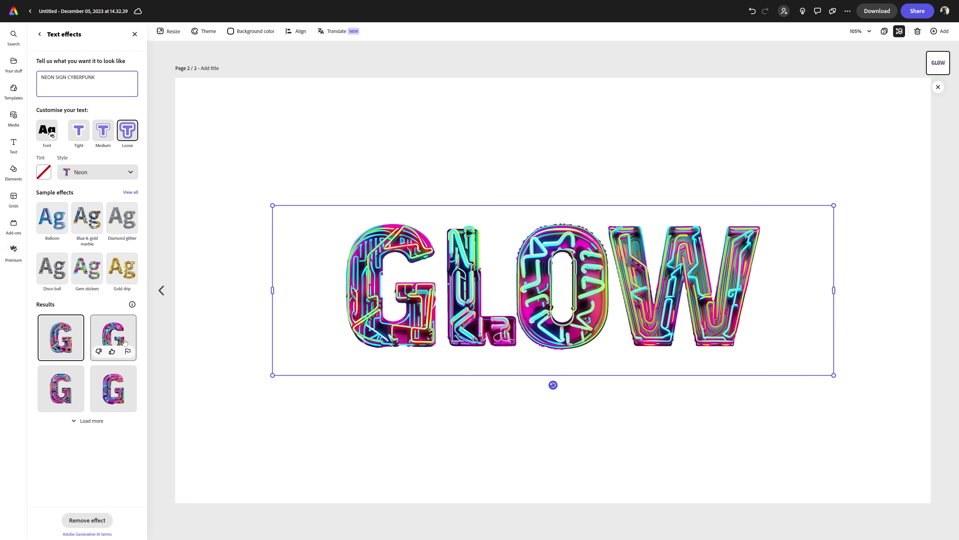
Load more neon variations and apply one of the new results to GLOW
{"action": "left_click", "coordinate": [90, 421]}
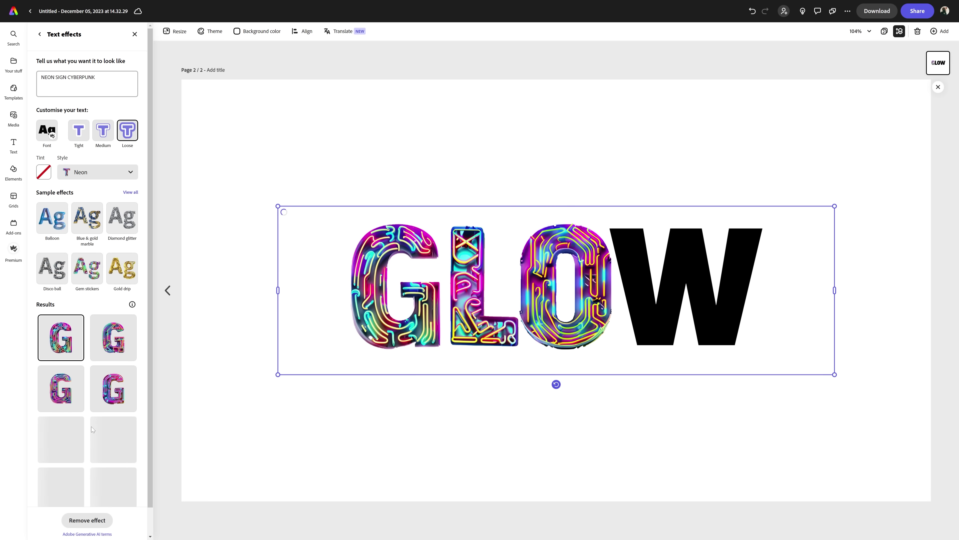
{"action": "scroll", "coordinate": [91, 428], "scroll_direction": "down", "scroll_amount": 1}
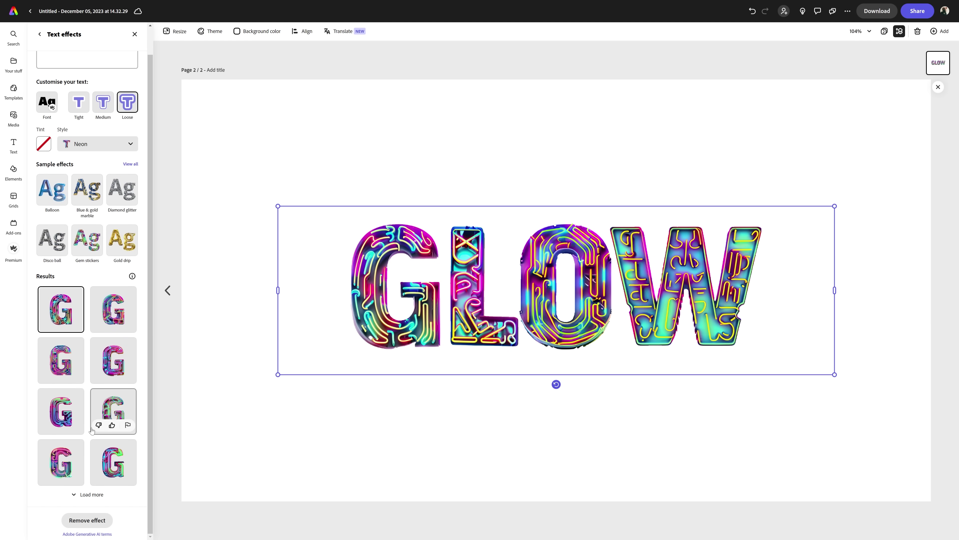
{"action": "scroll", "coordinate": [75, 415], "scroll_direction": "down", "scroll_amount": 3}
{"action": "left_click", "coordinate": [65, 405]}
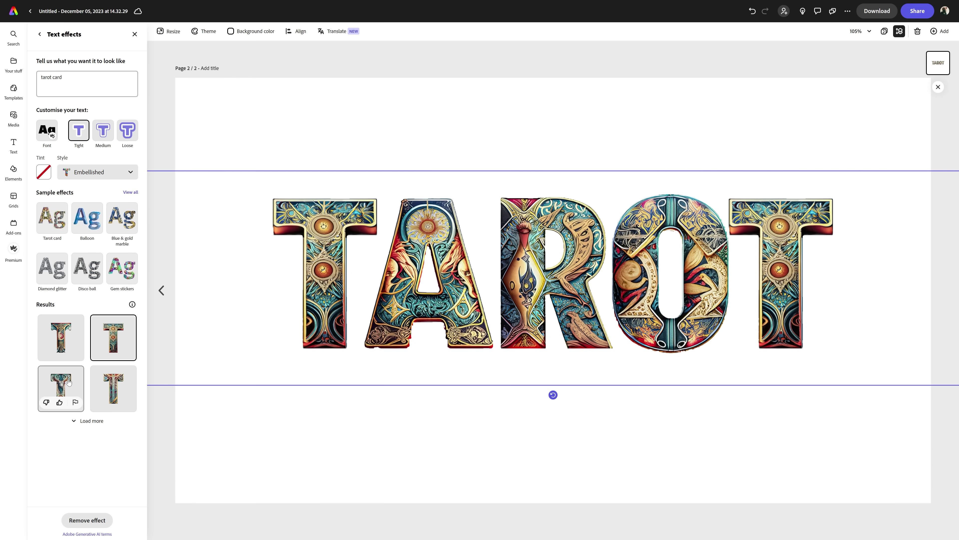
Apply the third tarot-card result to the TAROT lettering
{"action": "left_click", "coordinate": [68, 382]}
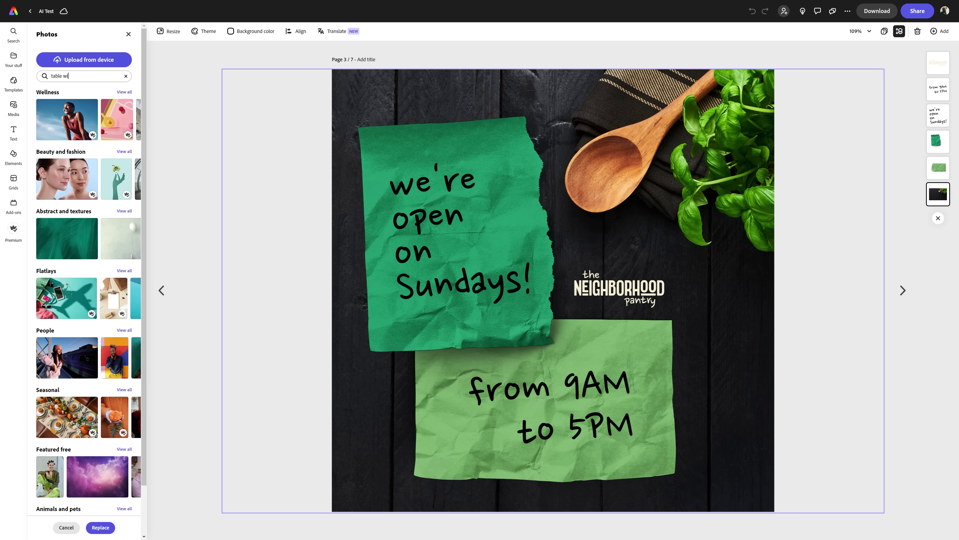
Search photos for 'table with herbs' and replace the background with the slate herbs photo
{"action": "key", "text": "Return"}
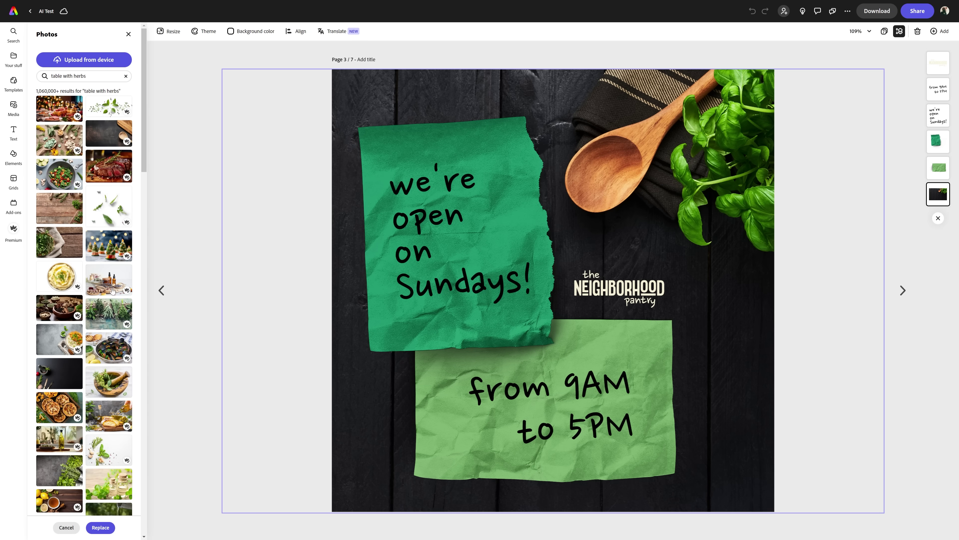
{"action": "left_click", "coordinate": [72, 369]}
{"action": "double_click", "coordinate": [683, 227]}
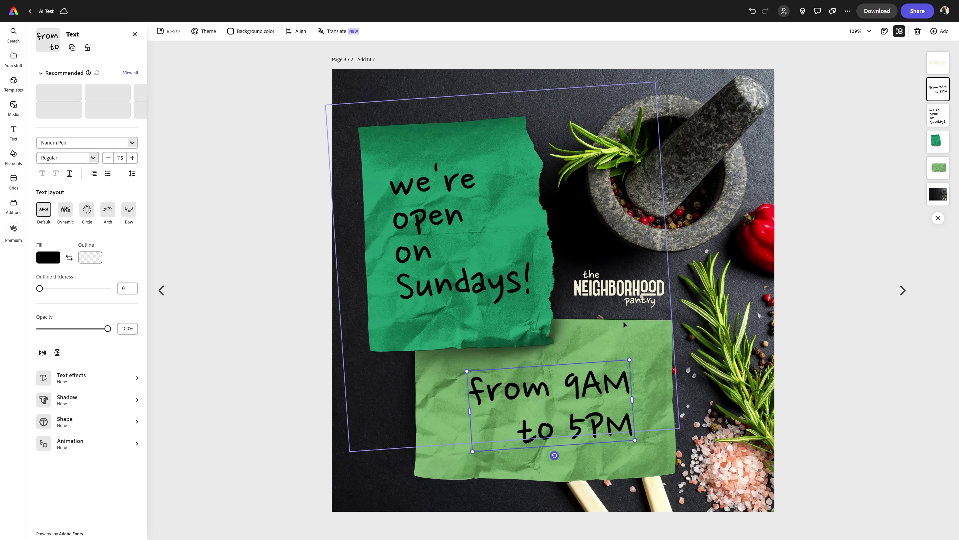
Group the green paper with its hours text, then select the background photo
{"action": "left_click", "coordinate": [670, 463], "text": "shift"}
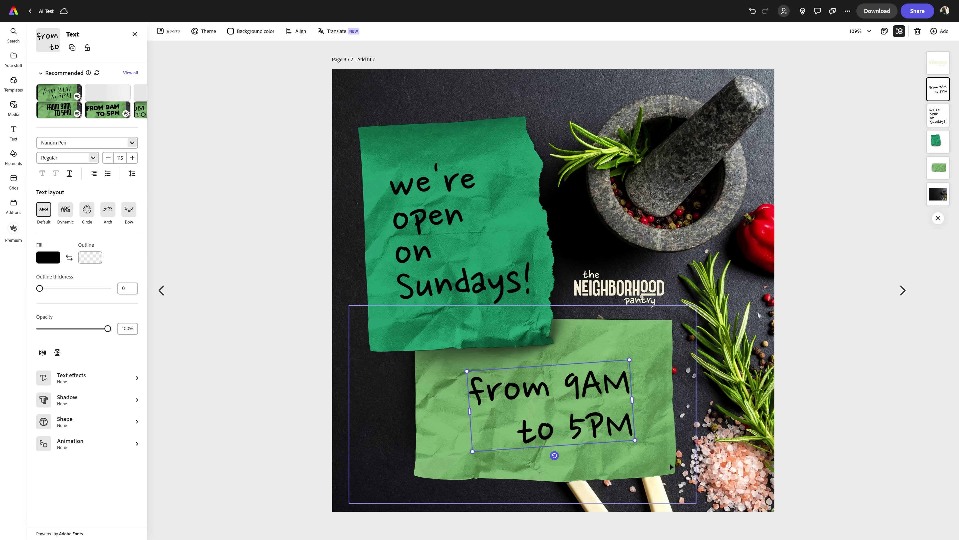
{"action": "key", "text": "ctrl+g"}
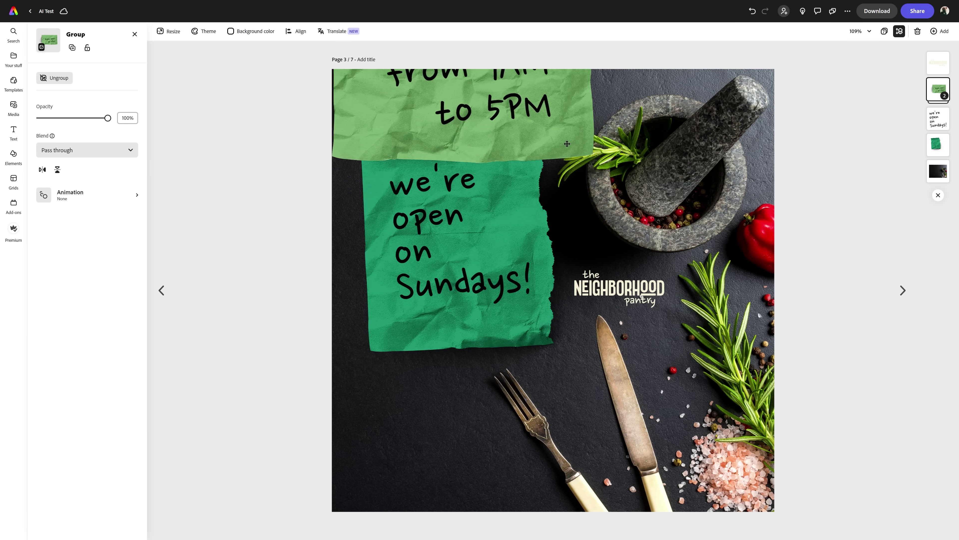
{"action": "left_click", "coordinate": [670, 495]}
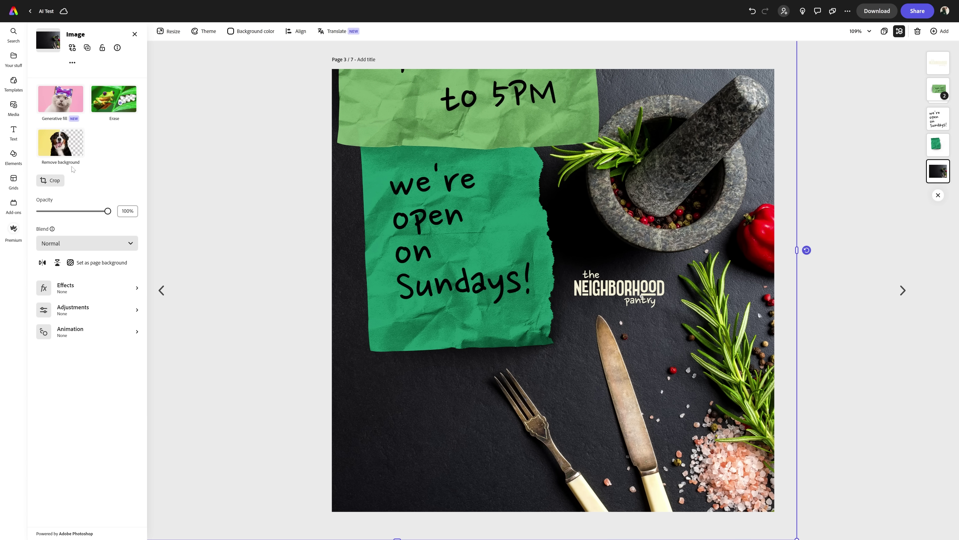
Erase the fork and knife with Generative fill, keeping the second variation
{"action": "mouse_move", "coordinate": [53, 102]}
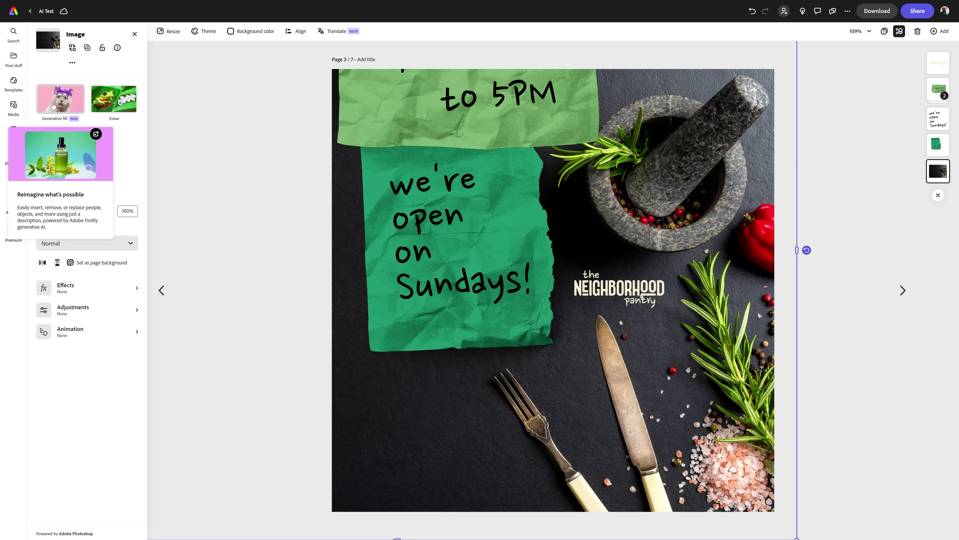
{"action": "left_click", "coordinate": [52, 100]}
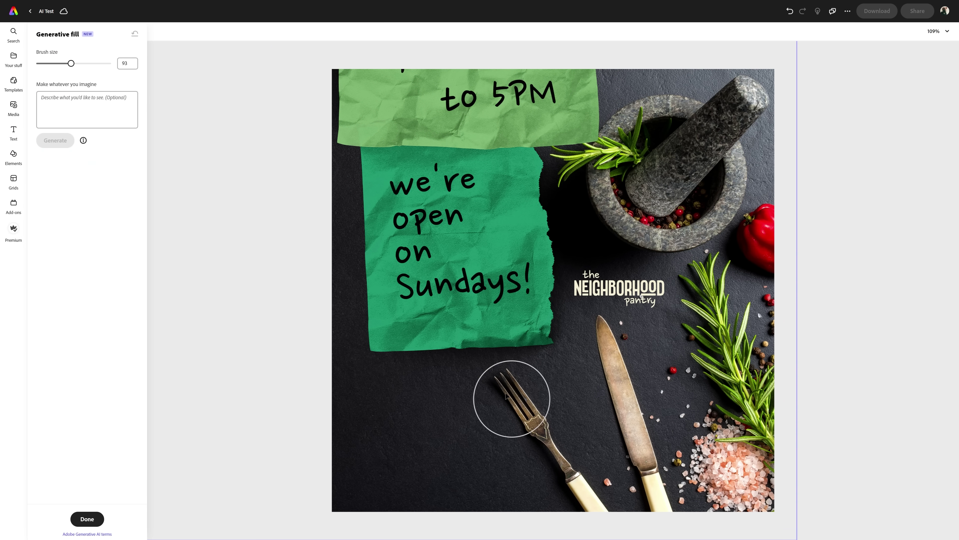
{"action": "mouse_move", "coordinate": [512, 400]}
{"action": "left_mouse_down"}
{"action": "mouse_move", "coordinate": [601, 502]}
{"action": "mouse_move", "coordinate": [629, 508]}
{"action": "mouse_move", "coordinate": [643, 494]}
{"action": "mouse_move", "coordinate": [632, 451]}
{"action": "mouse_move", "coordinate": [652, 518]}
{"action": "mouse_move", "coordinate": [601, 329]}
{"action": "mouse_move", "coordinate": [623, 386]}
{"action": "left_mouse_up"}
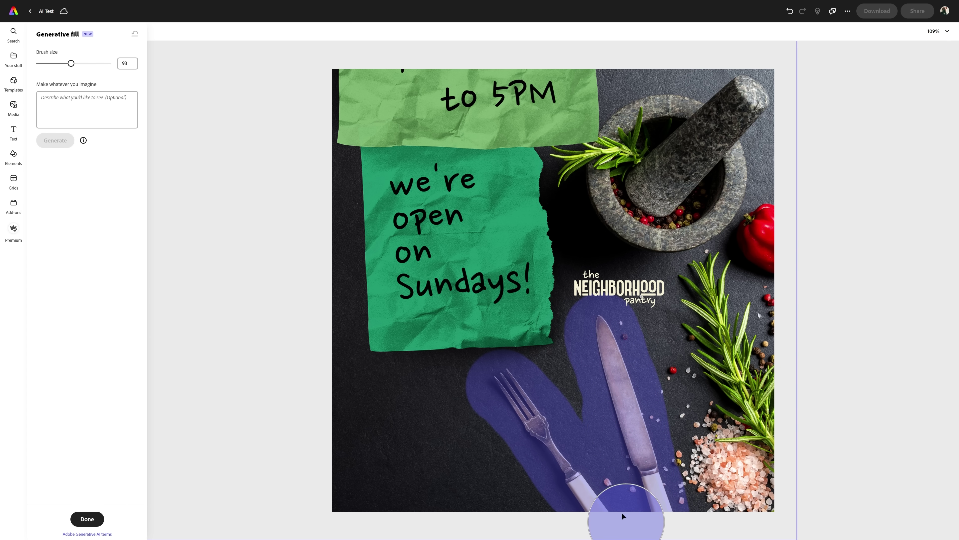
{"action": "left_click_drag", "start_coordinate": [651, 512], "coordinate": [650, 514]}
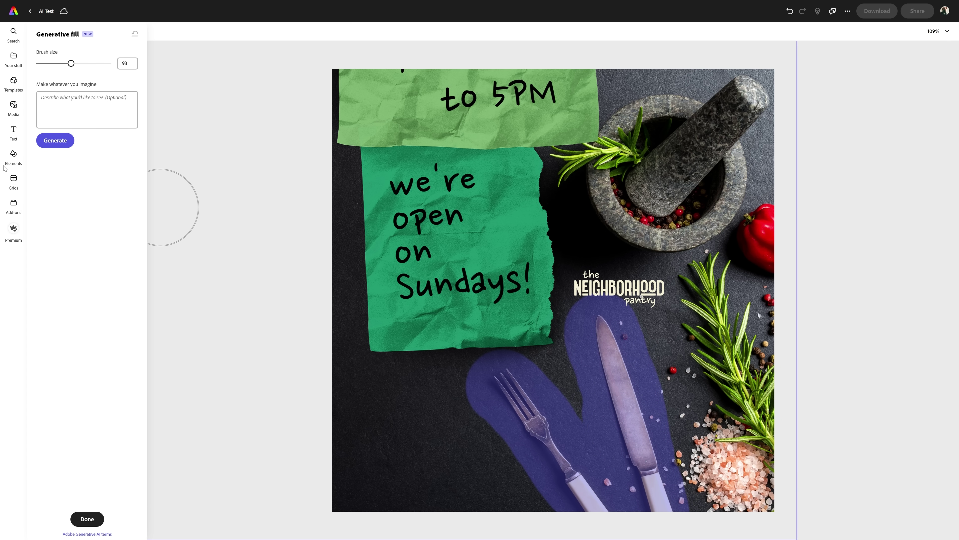
{"action": "left_click", "coordinate": [55, 147]}
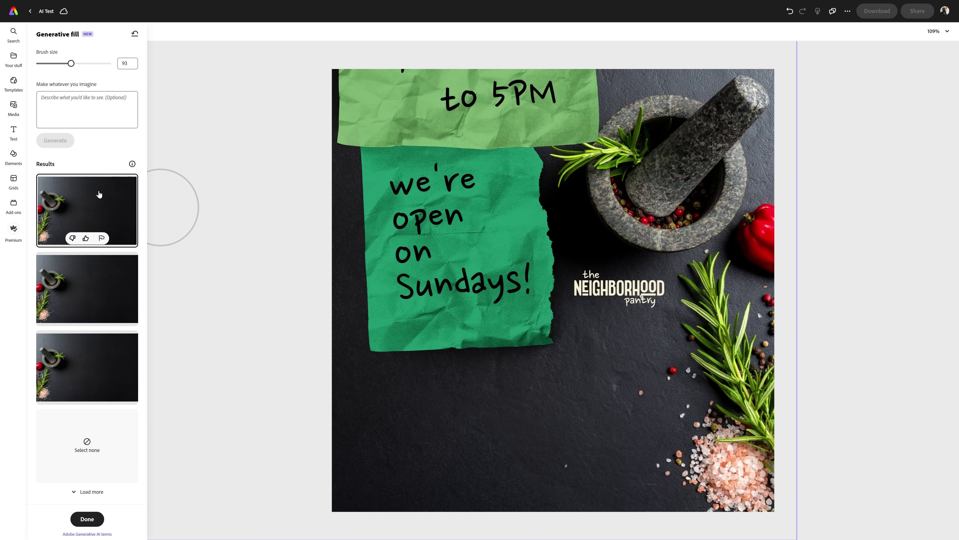
{"action": "left_click", "coordinate": [106, 282]}
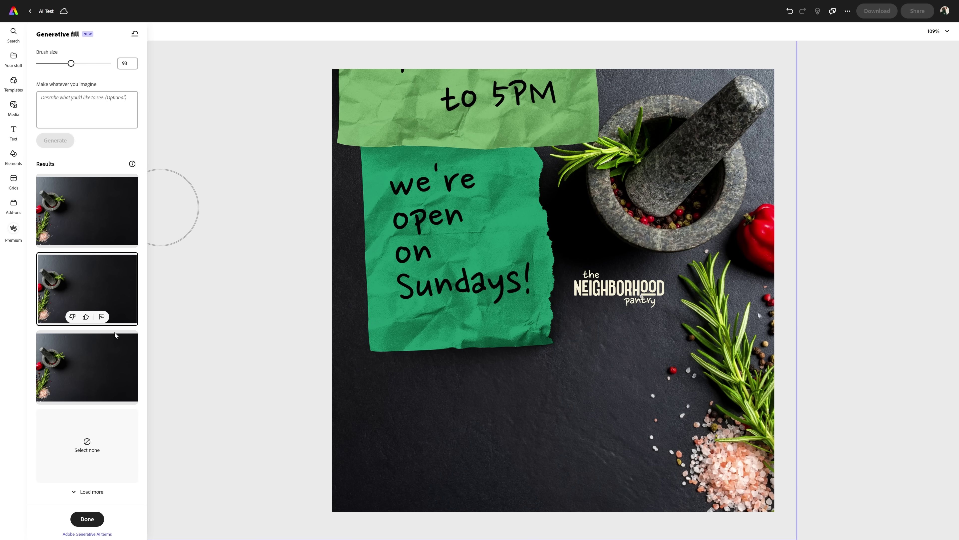
{"action": "left_click", "coordinate": [110, 371]}
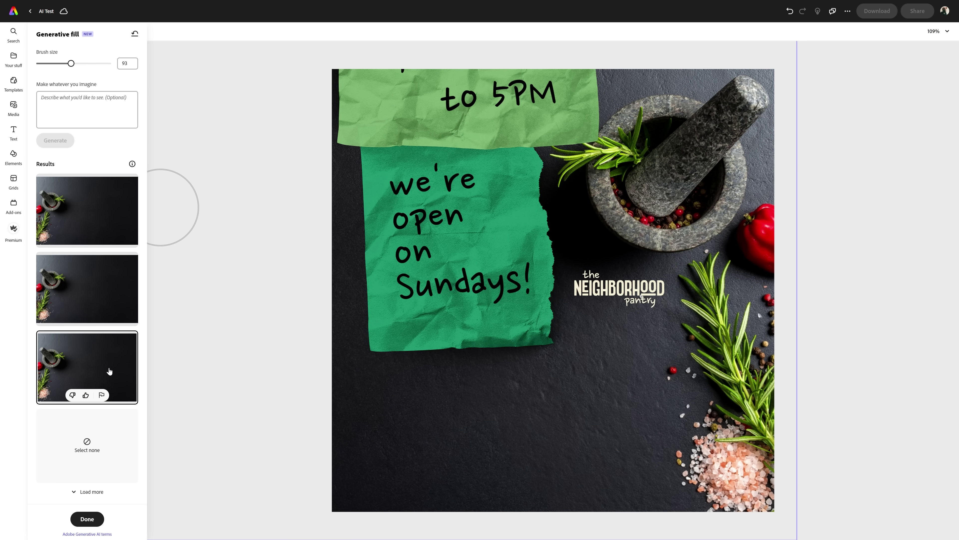
{"action": "left_click", "coordinate": [101, 278]}
Move the 'from 9AM to 5PM' note to the bottom of the poster
{"action": "left_click", "coordinate": [497, 97]}
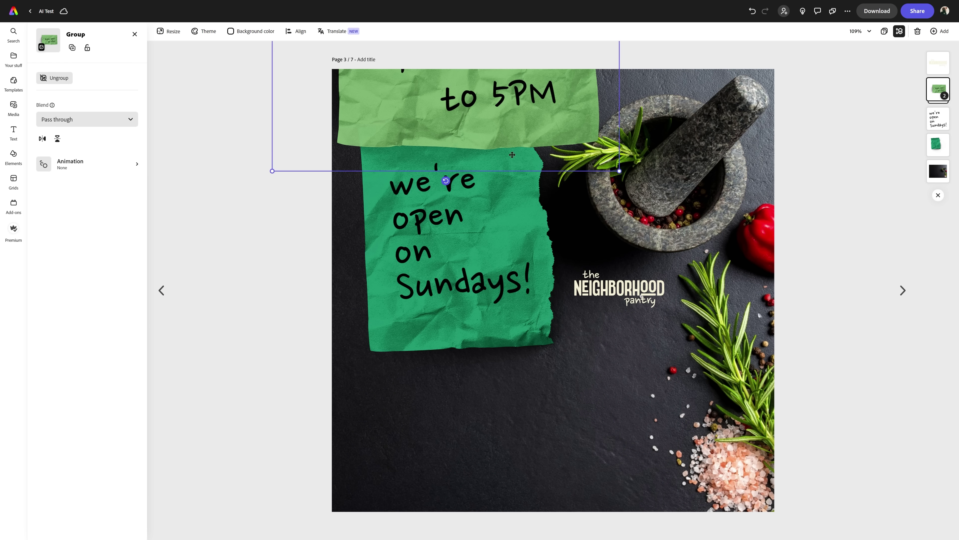
{"action": "left_click_drag", "start_coordinate": [496, 97], "coordinate": [563, 433]}
{"action": "key", "text": "Escape"}
{"action": "scroll", "coordinate": [781, 286], "scroll_direction": "down", "scroll_amount": 5}
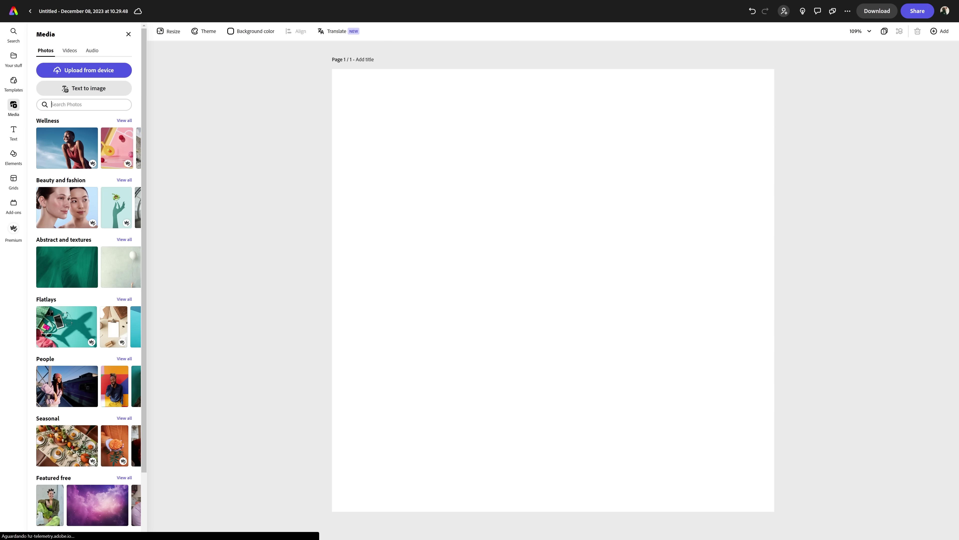
Search stock photos for 'table' and add the dark wood photo to the page
{"action": "left_click", "coordinate": [83, 104]}
{"action": "type", "text": "tabl"}
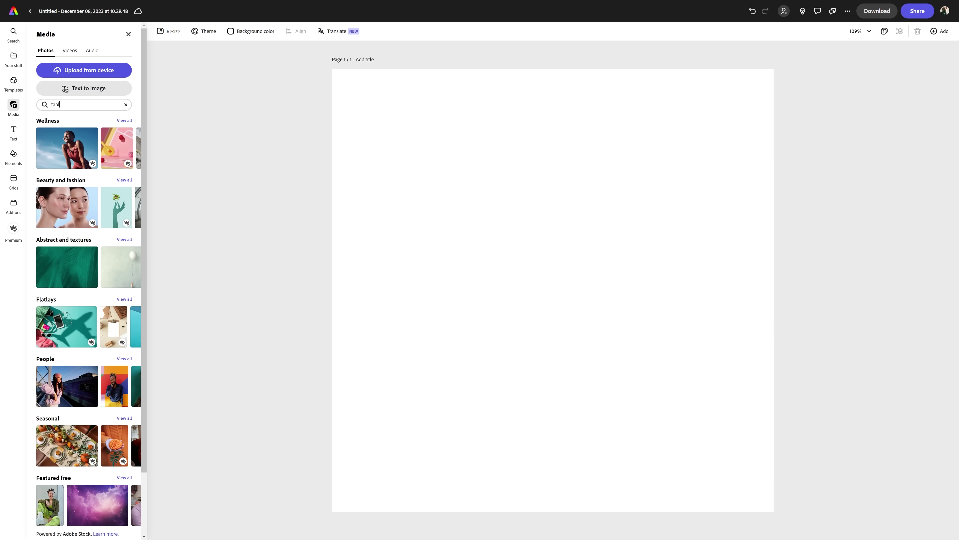
{"action": "type", "text": "e"}
{"action": "key", "text": "Return"}
{"action": "scroll", "coordinate": [137, 362], "scroll_direction": "down", "scroll_amount": 5}
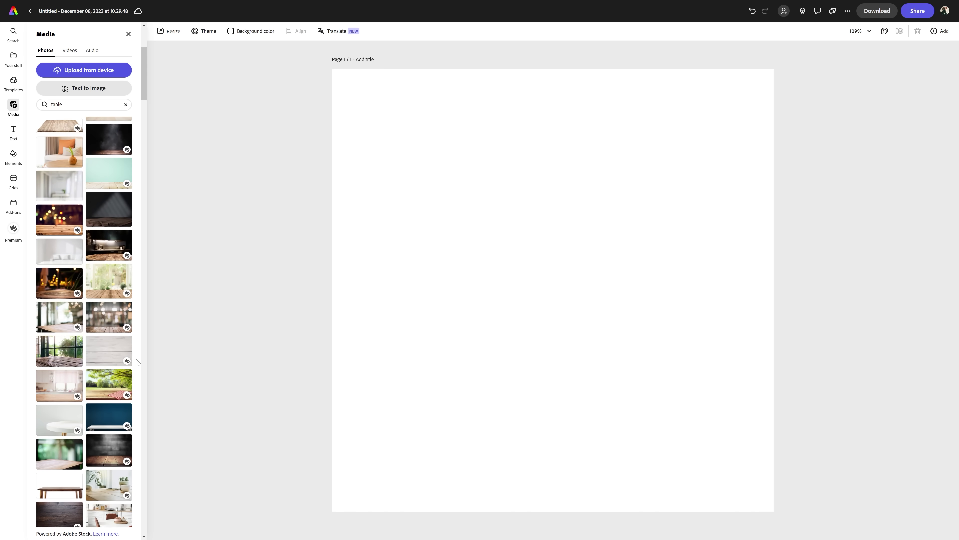
{"action": "scroll", "coordinate": [138, 362], "scroll_direction": "down", "scroll_amount": 4}
{"action": "left_click", "coordinate": [52, 372]}
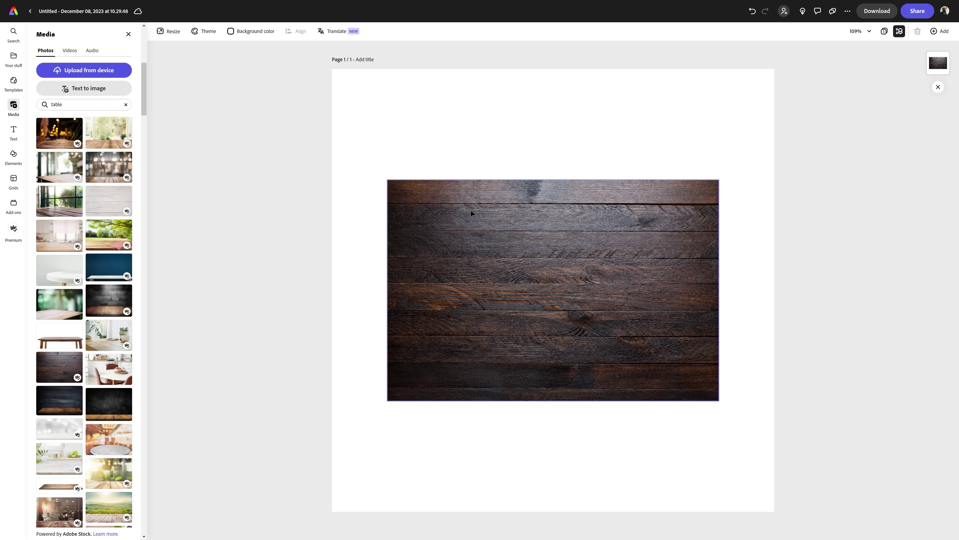
Enlarge the wood photo to cover the whole page and start Generative fill on it
{"action": "left_click_drag", "start_coordinate": [470, 213], "coordinate": [471, 207]}
{"action": "key", "text": "ctrl+z"}
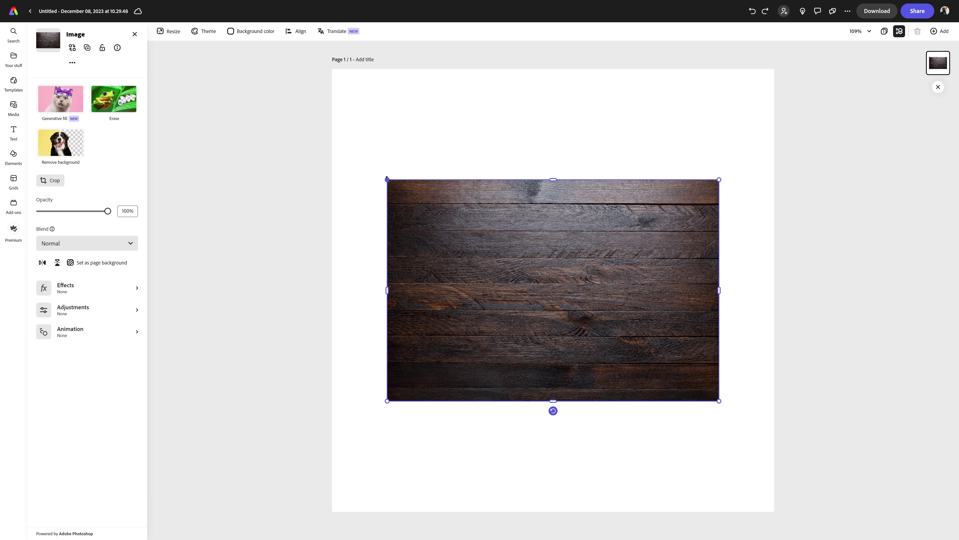
{"action": "left_click_drag", "start_coordinate": [387, 178], "coordinate": [206, 90]}
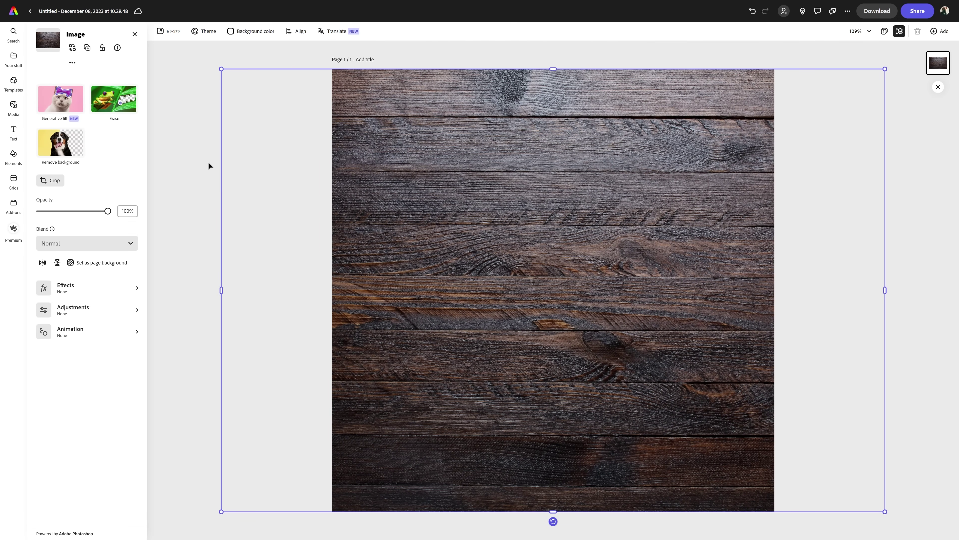
{"action": "left_click", "coordinate": [179, 178]}
{"action": "left_click", "coordinate": [72, 113]}
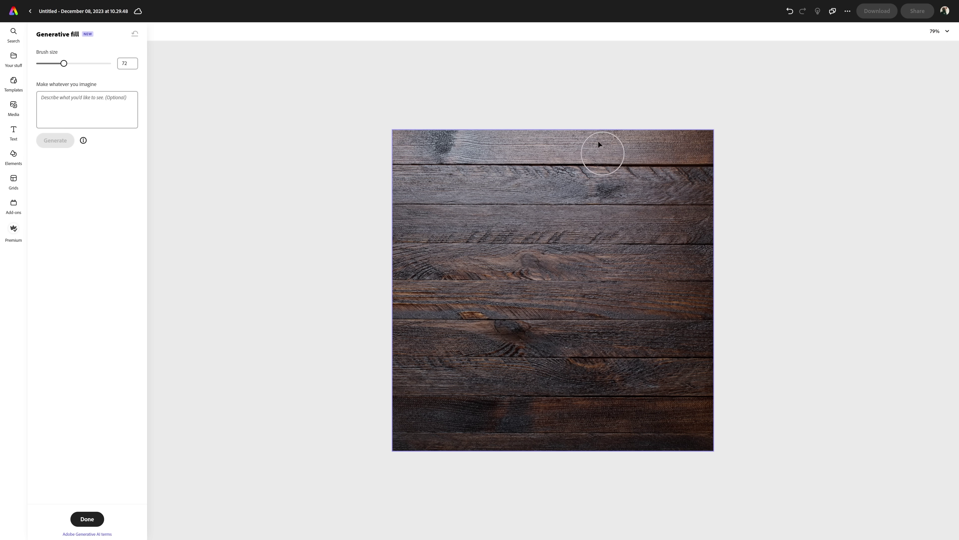
Mask the top-right corner, generate 'a bunch of basil leaves', and keep the third variation
{"action": "mouse_move", "coordinate": [634, 181]}
{"action": "left_mouse_down"}
{"action": "mouse_move", "coordinate": [635, 211]}
{"action": "mouse_move", "coordinate": [677, 216]}
{"action": "mouse_move", "coordinate": [687, 247]}
{"action": "mouse_move", "coordinate": [736, 251]}
{"action": "mouse_move", "coordinate": [742, 222]}
{"action": "mouse_move", "coordinate": [699, 172]}
{"action": "mouse_move", "coordinate": [693, 184]}
{"action": "mouse_move", "coordinate": [653, 180]}
{"action": "mouse_move", "coordinate": [626, 134]}
{"action": "mouse_move", "coordinate": [649, 160]}
{"action": "mouse_move", "coordinate": [706, 126]}
{"action": "left_mouse_up"}
{"action": "left_click", "coordinate": [113, 107]}
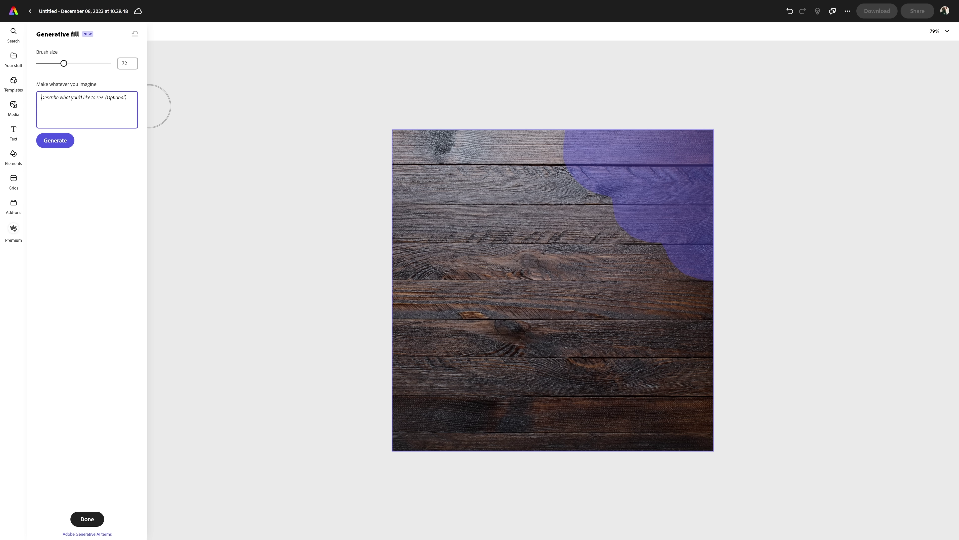
{"action": "type", "text": "a bunch of basil leaves"}
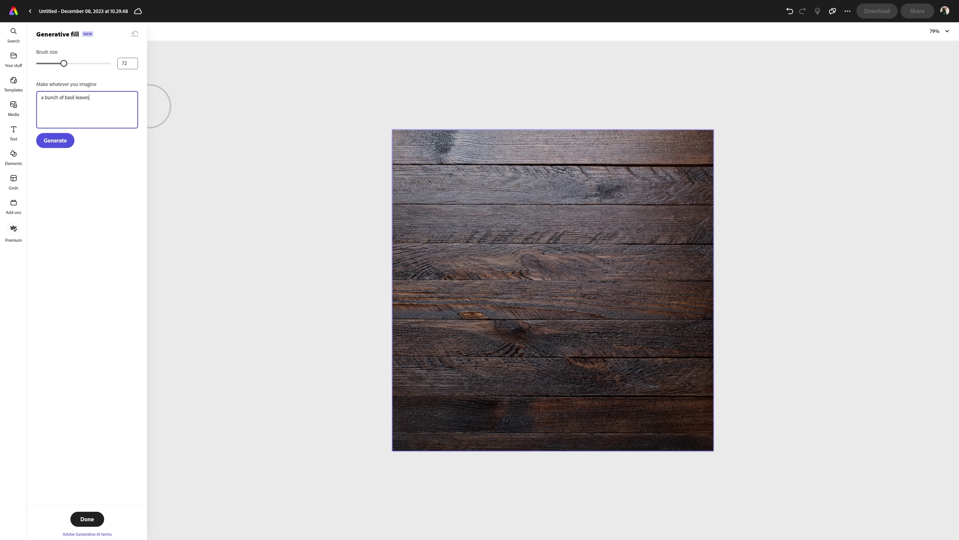
{"action": "key", "text": "Return"}
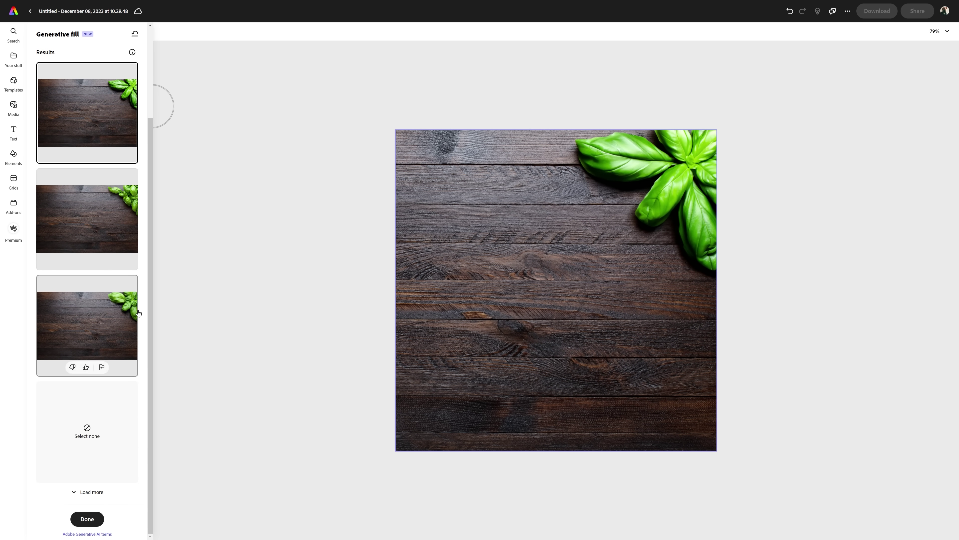
{"action": "left_click", "coordinate": [105, 326]}
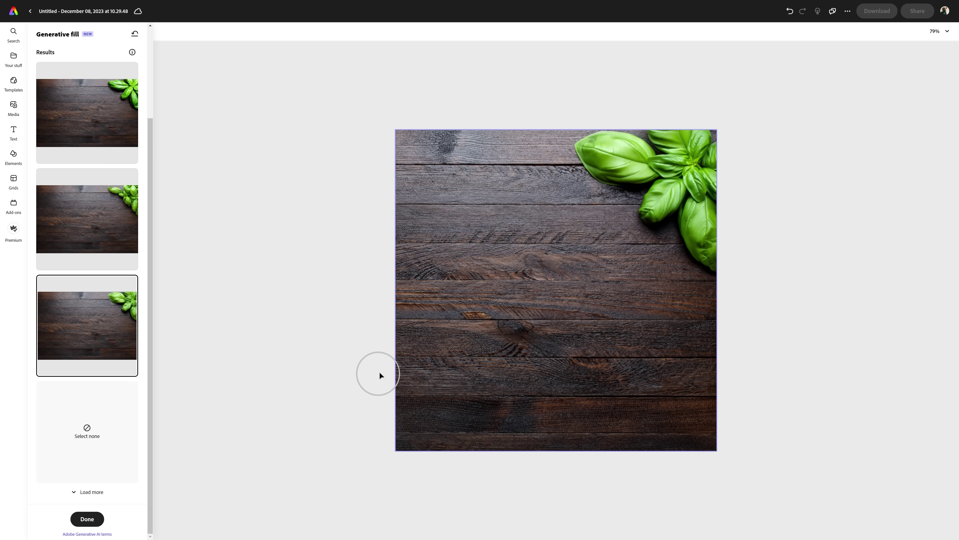
Mask the bottom-left corner, generate a folded tan cloth, and choose the first variation
{"action": "mouse_move", "coordinate": [377, 343]}
{"action": "left_mouse_down"}
{"action": "mouse_move", "coordinate": [434, 323]}
{"action": "mouse_move", "coordinate": [464, 336]}
{"action": "mouse_move", "coordinate": [517, 400]}
{"action": "mouse_move", "coordinate": [568, 400]}
{"action": "mouse_move", "coordinate": [578, 439]}
{"action": "mouse_move", "coordinate": [572, 474]}
{"action": "mouse_move", "coordinate": [537, 435]}
{"action": "mouse_move", "coordinate": [479, 433]}
{"action": "mouse_move", "coordinate": [452, 363]}
{"action": "mouse_move", "coordinate": [419, 351]}
{"action": "mouse_move", "coordinate": [496, 427]}
{"action": "mouse_move", "coordinate": [468, 396]}
{"action": "mouse_move", "coordinate": [420, 419]}
{"action": "mouse_move", "coordinate": [430, 392]}
{"action": "mouse_move", "coordinate": [386, 438]}
{"action": "mouse_move", "coordinate": [433, 422]}
{"action": "mouse_move", "coordinate": [468, 444]}
{"action": "left_mouse_up"}
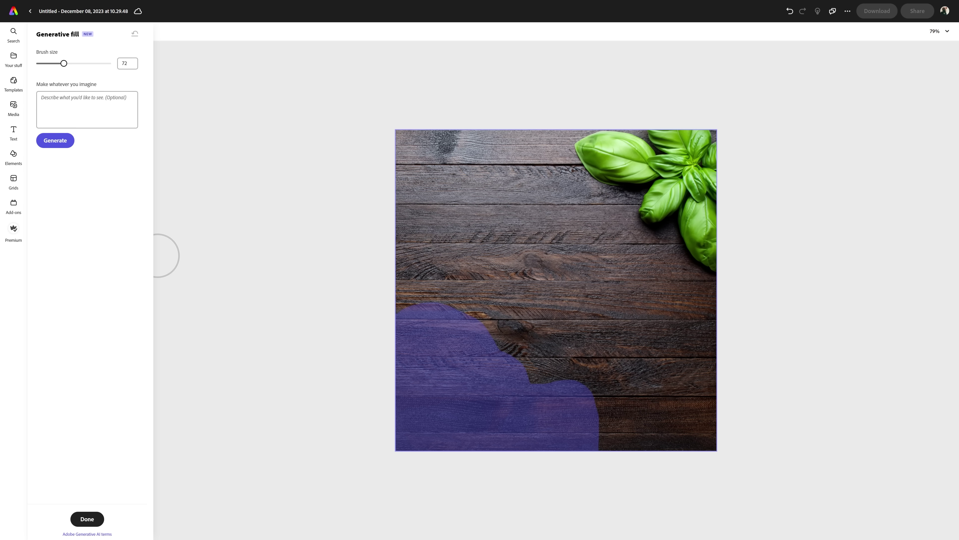
{"action": "type", "text": "a tan cloth with a wooden spoon on top"}
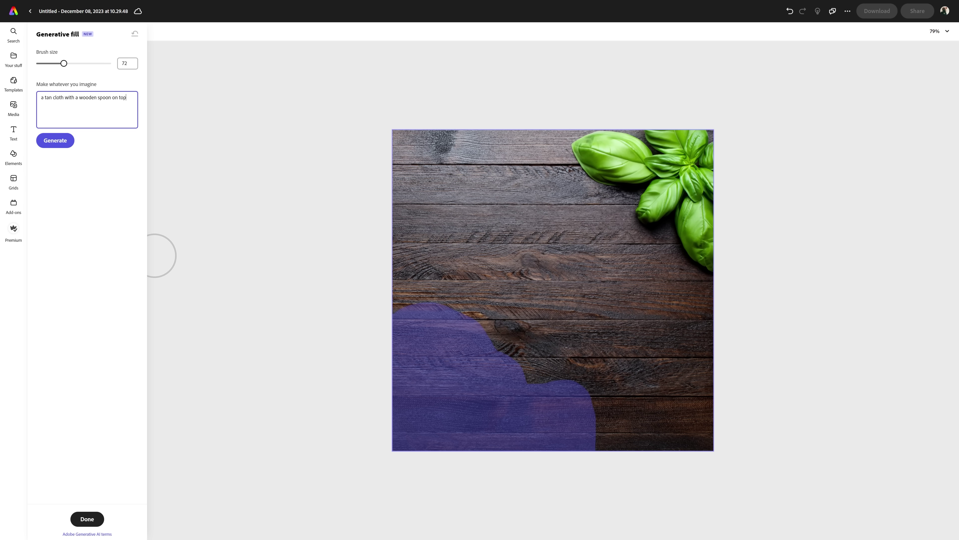
{"action": "key", "text": "Return"}
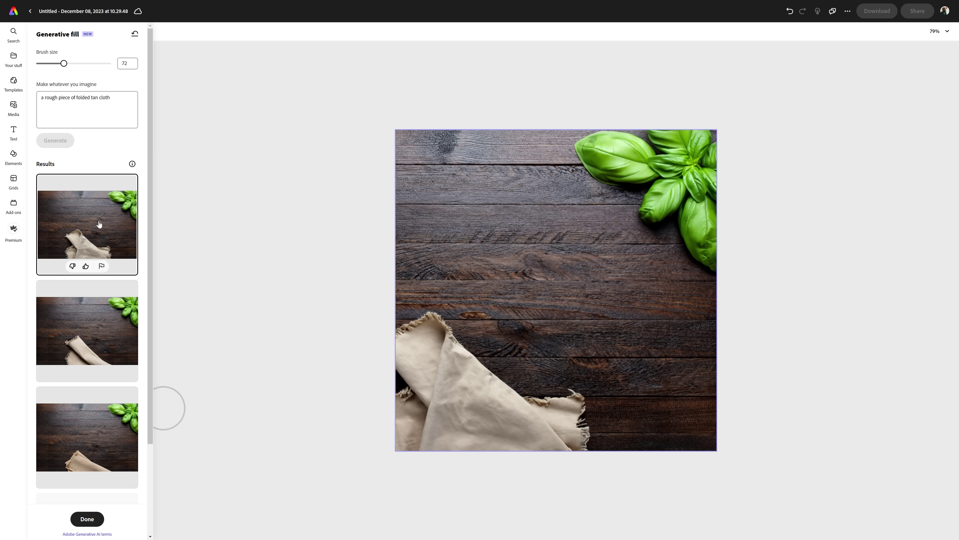
{"action": "left_click", "coordinate": [100, 332]}
{"action": "left_click", "coordinate": [107, 260]}
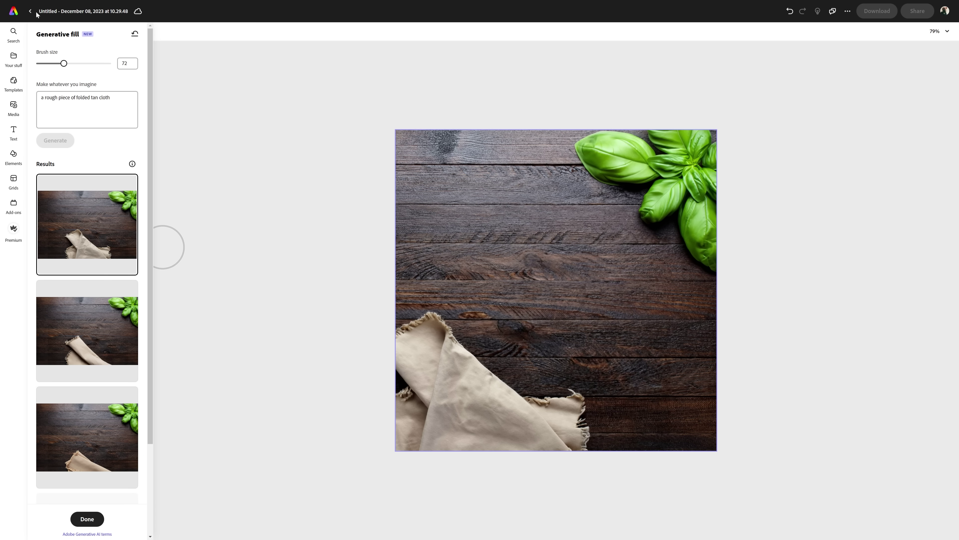
Shrink the brush to 32 and begin masking the left side of the wood
{"action": "left_click_drag", "start_coordinate": [64, 63], "coordinate": [50, 63]}
{"action": "left_click_drag", "start_coordinate": [396, 296], "coordinate": [453, 196]}
{"action": "left_click", "coordinate": [59, 64]}
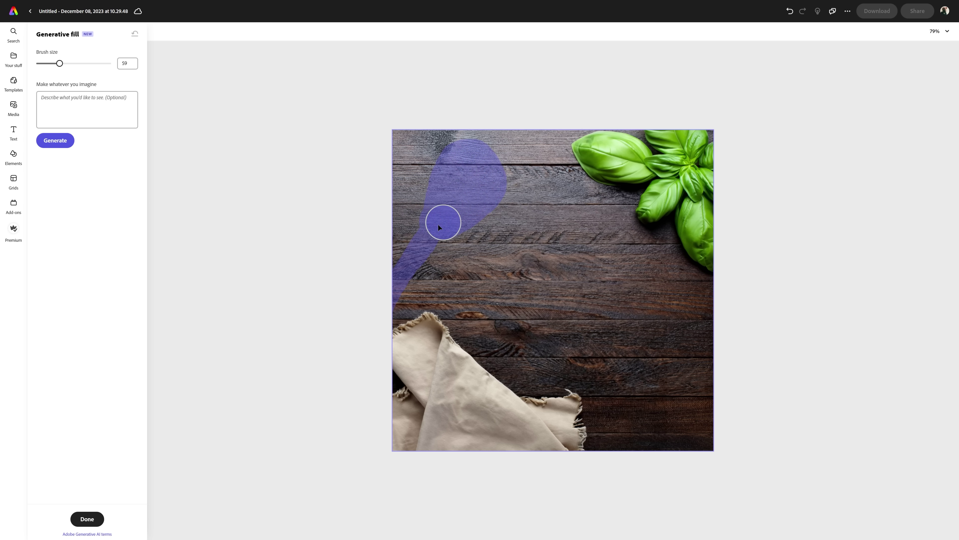
Generate 'a wooden spoon' along the left edge using a 45-size brush
{"action": "left_click", "coordinate": [87, 110]}
{"action": "type", "text": "a wooden spoon"}
{"action": "left_click_drag", "start_coordinate": [59, 64], "coordinate": [55, 63]}
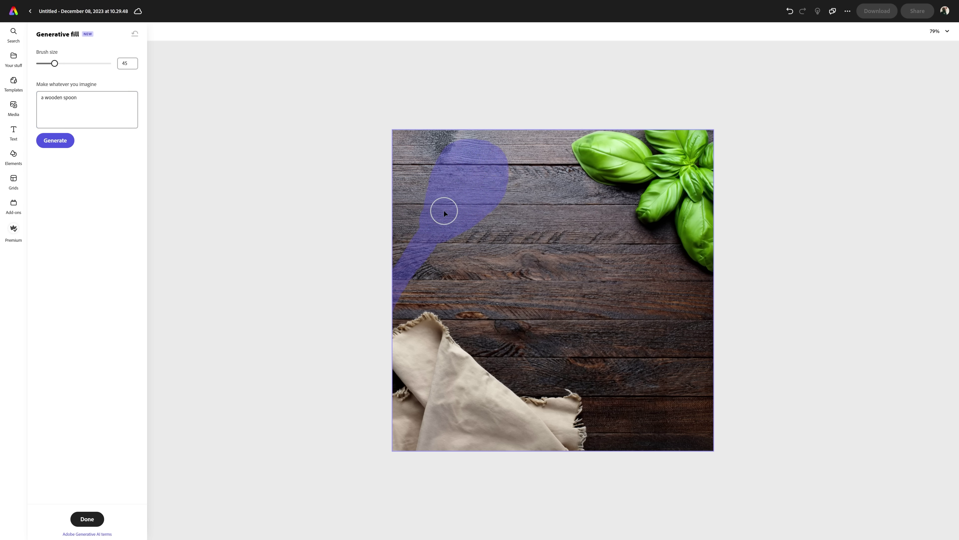
{"action": "left_click_drag", "start_coordinate": [424, 238], "coordinate": [371, 339]}
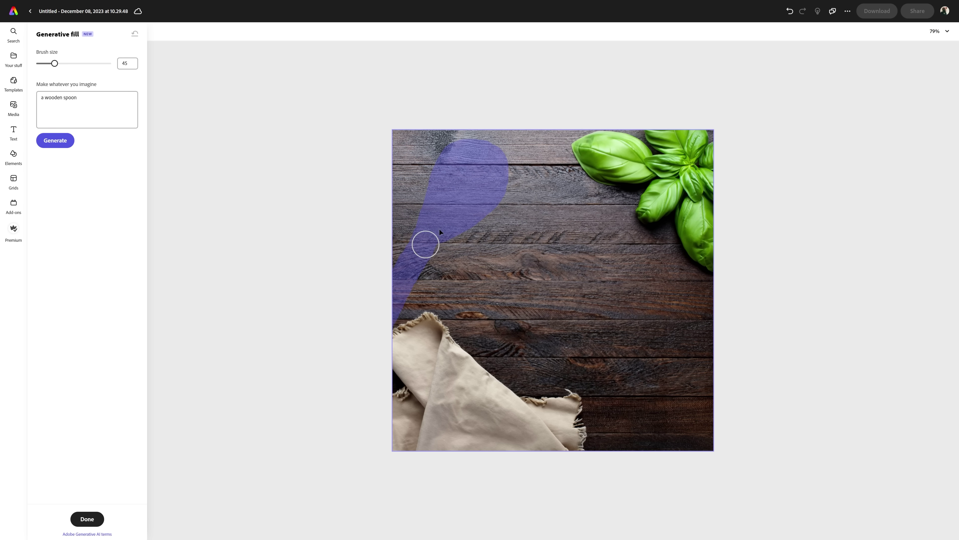
{"action": "left_click", "coordinate": [54, 141]}
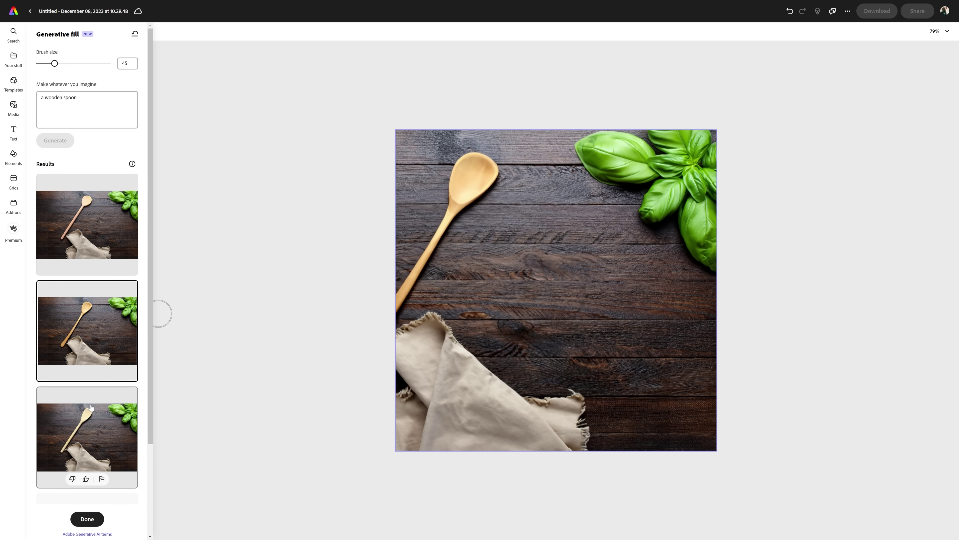
Mask the centre of the table for a blank note
{"action": "mouse_move", "coordinate": [487, 232]}
{"action": "left_mouse_down"}
{"action": "mouse_move", "coordinate": [495, 349]}
{"action": "mouse_move", "coordinate": [627, 350]}
{"action": "mouse_move", "coordinate": [640, 273]}
{"action": "mouse_move", "coordinate": [618, 239]}
{"action": "mouse_move", "coordinate": [492, 246]}
{"action": "mouse_move", "coordinate": [585, 251]}
{"action": "mouse_move", "coordinate": [627, 338]}
{"action": "mouse_move", "coordinate": [505, 270]}
{"action": "mouse_move", "coordinate": [595, 295]}
{"action": "mouse_move", "coordinate": [615, 259]}
{"action": "mouse_move", "coordinate": [581, 274]}
{"action": "left_mouse_up"}
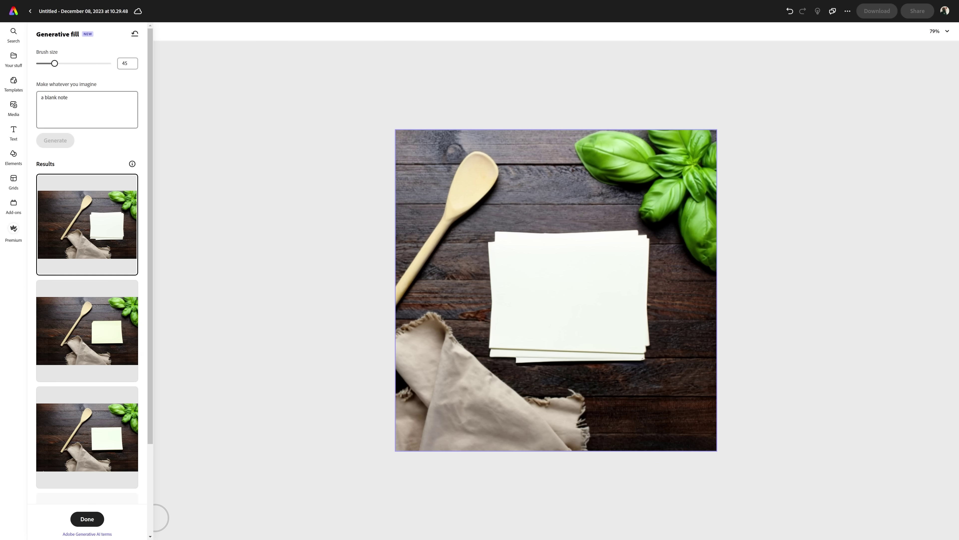
{"action": "mouse_move", "coordinate": [59, 464]}
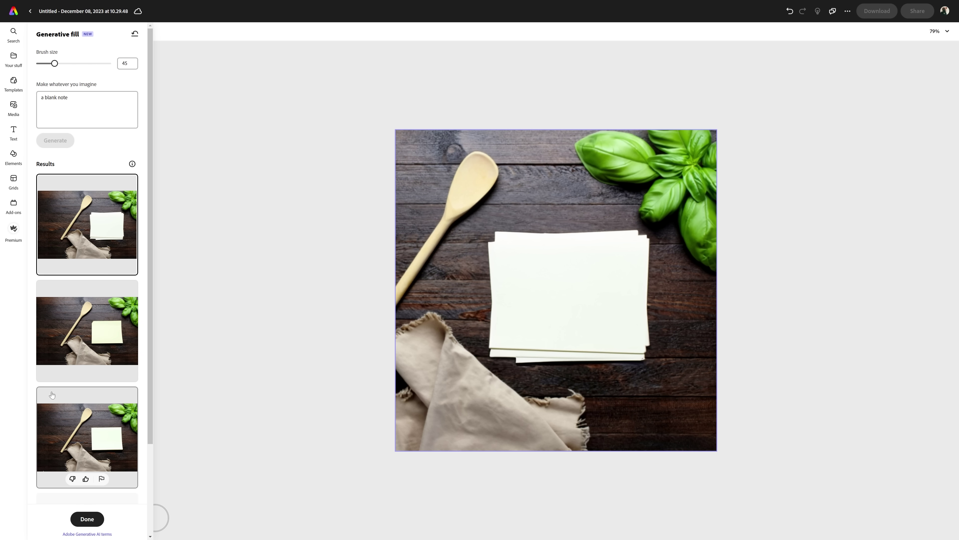
{"action": "scroll", "coordinate": [68, 340], "scroll_direction": "down", "scroll_amount": 3}
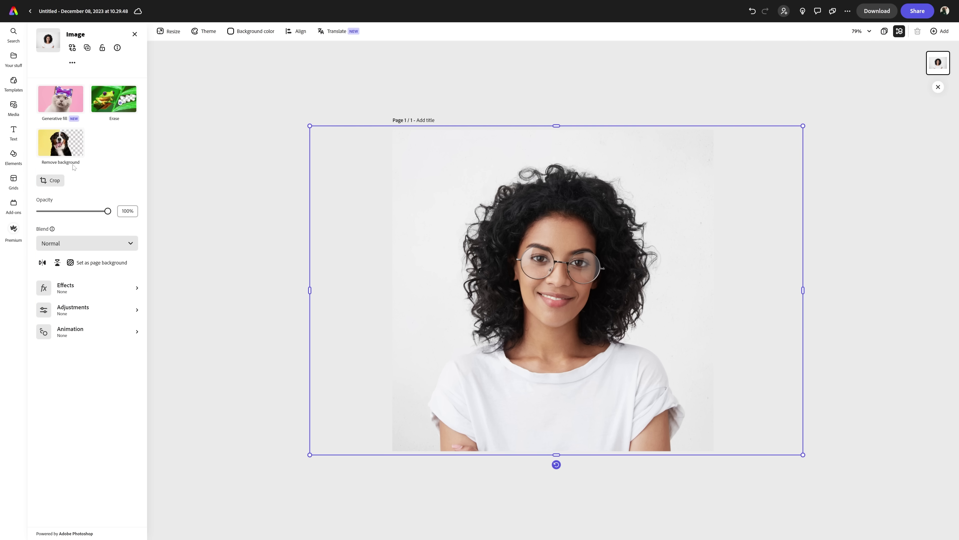
Mask the portrait's hair with a 24 brush and generate 'headphonesblack matte'
{"action": "left_click", "coordinate": [68, 101]}
{"action": "key", "text": "bracketleft"}
{"action": "key", "text": "bracketleft"}
{"action": "key", "text": "bracketleft"}
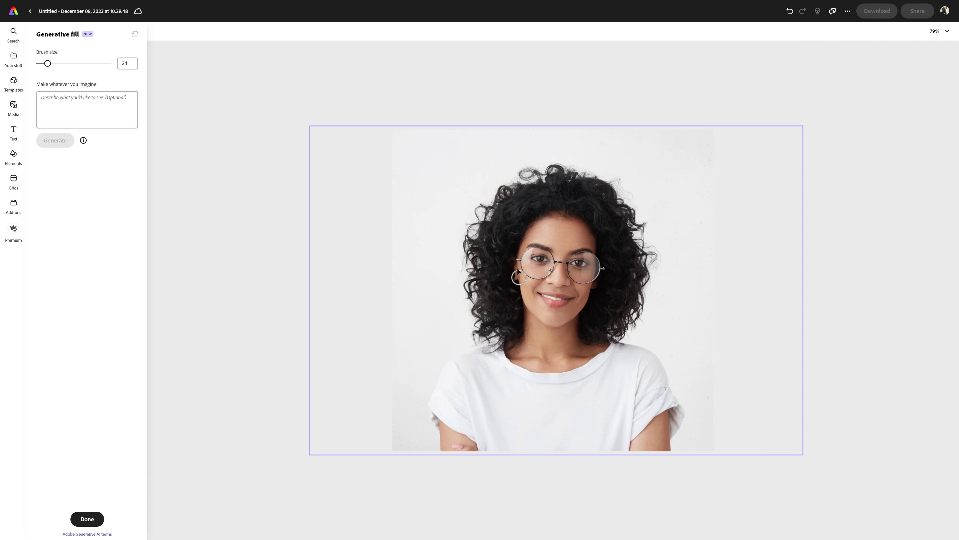
{"action": "mouse_move", "coordinate": [510, 246]}
{"action": "left_mouse_down"}
{"action": "mouse_move", "coordinate": [514, 295]}
{"action": "mouse_move", "coordinate": [511, 251]}
{"action": "mouse_move", "coordinate": [499, 256]}
{"action": "mouse_move", "coordinate": [505, 244]}
{"action": "mouse_move", "coordinate": [535, 207]}
{"action": "mouse_move", "coordinate": [524, 219]}
{"action": "mouse_move", "coordinate": [577, 205]}
{"action": "mouse_move", "coordinate": [603, 240]}
{"action": "mouse_move", "coordinate": [602, 289]}
{"action": "mouse_move", "coordinate": [615, 261]}
{"action": "mouse_move", "coordinate": [601, 294]}
{"action": "mouse_move", "coordinate": [611, 292]}
{"action": "mouse_move", "coordinate": [614, 247]}
{"action": "mouse_move", "coordinate": [583, 213]}
{"action": "mouse_move", "coordinate": [529, 210]}
{"action": "left_mouse_up"}
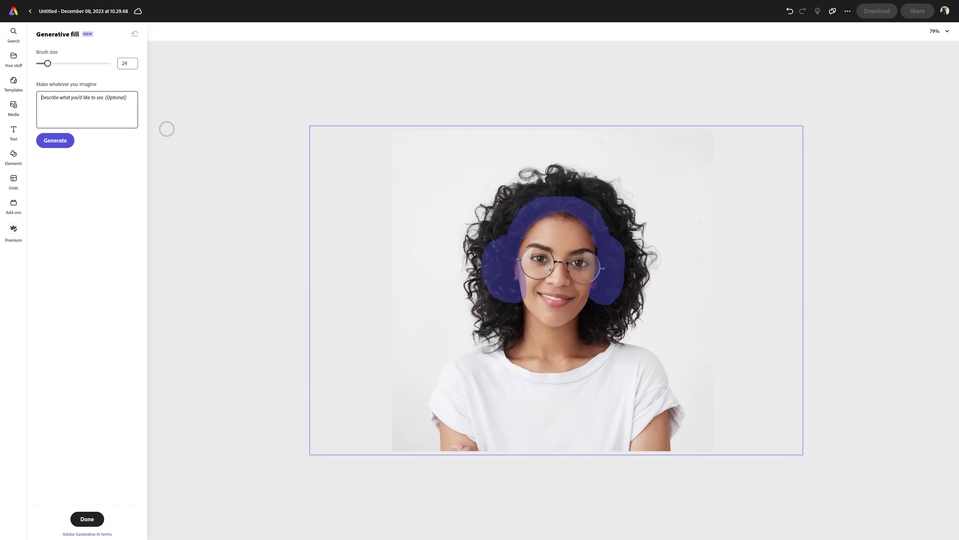
{"action": "type", "text": "headphones"}
{"action": "type", "text": "black "}
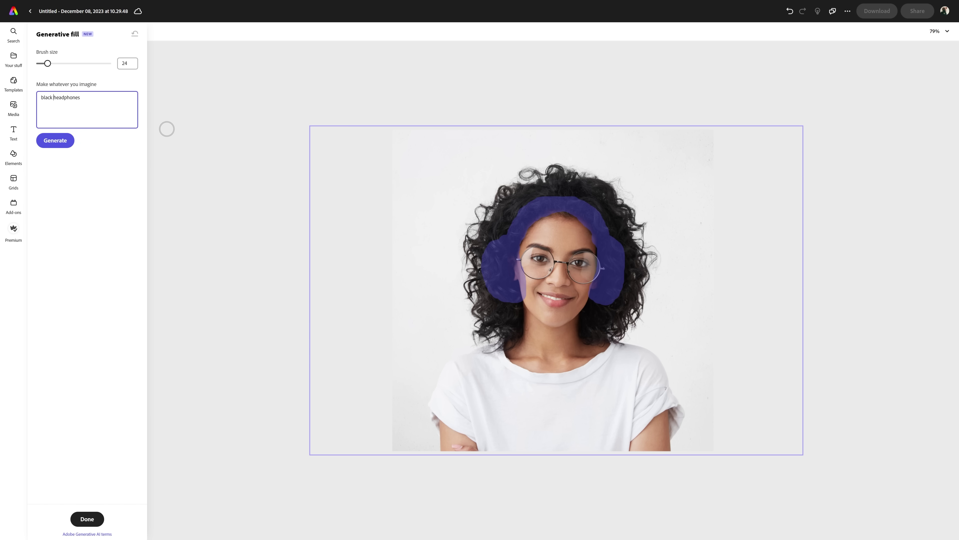
{"action": "type", "text": "matte"}
{"action": "key", "text": "Return"}
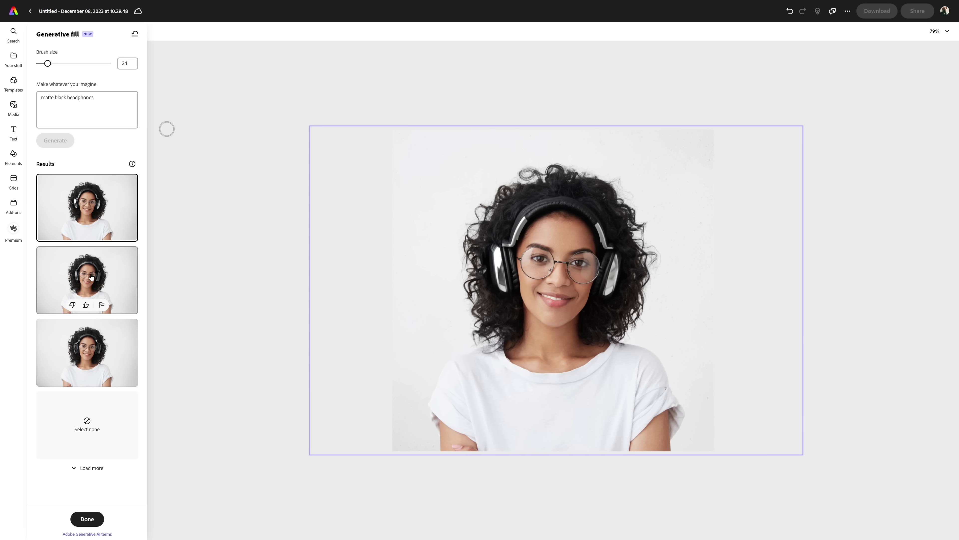
Apply the third headphones variation, then mask the neck for a new fill
{"action": "left_click", "coordinate": [91, 275]}
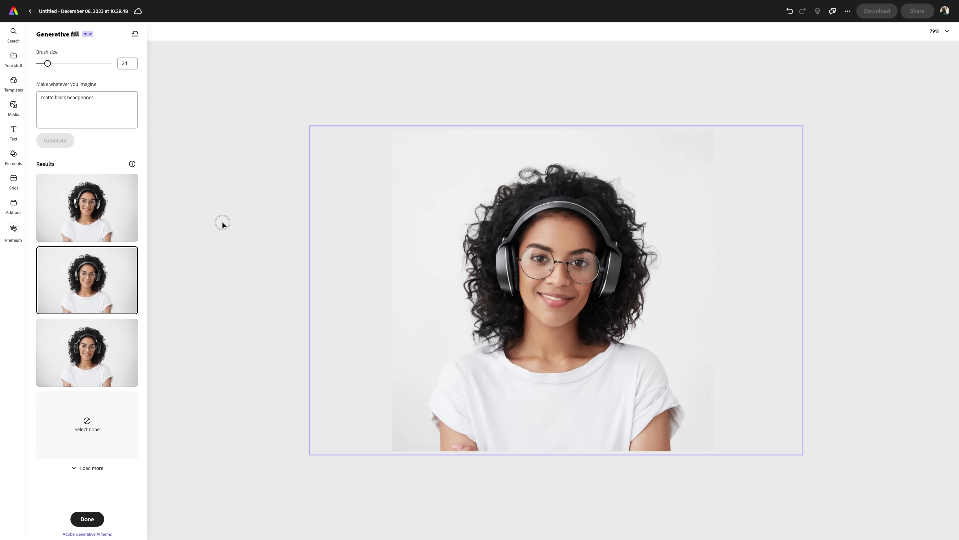
{"action": "left_click", "coordinate": [95, 340]}
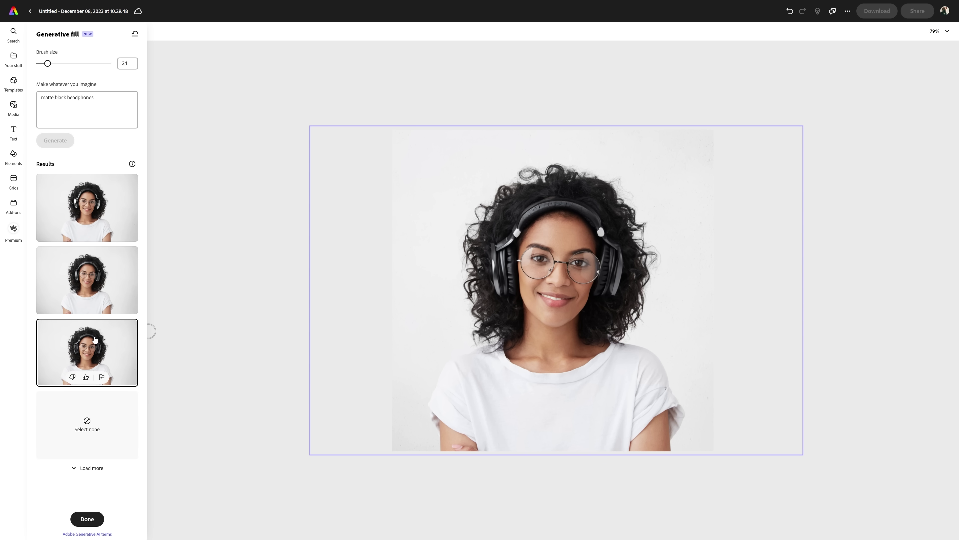
{"action": "left_click_drag", "start_coordinate": [519, 332], "coordinate": [520, 350]}
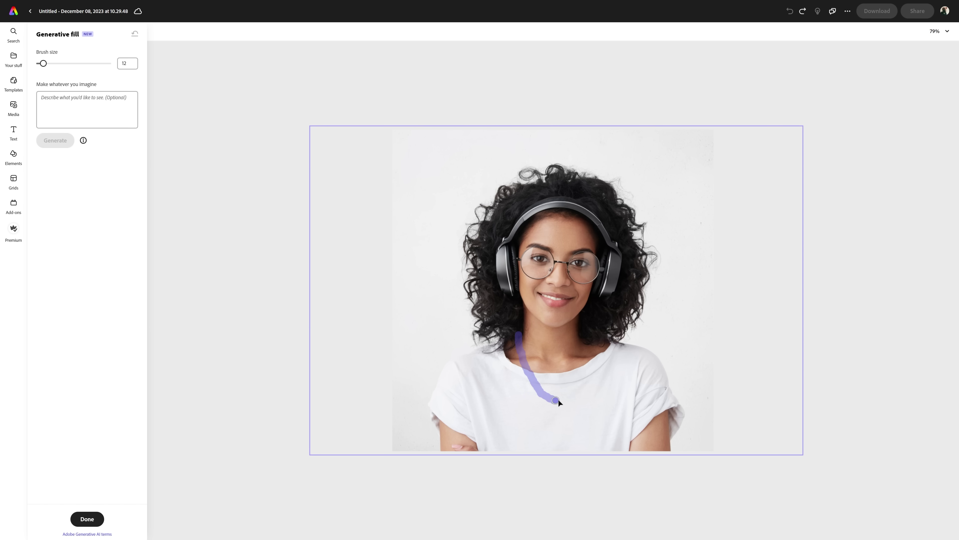
{"action": "left_click_drag", "start_coordinate": [580, 381], "coordinate": [586, 332]}
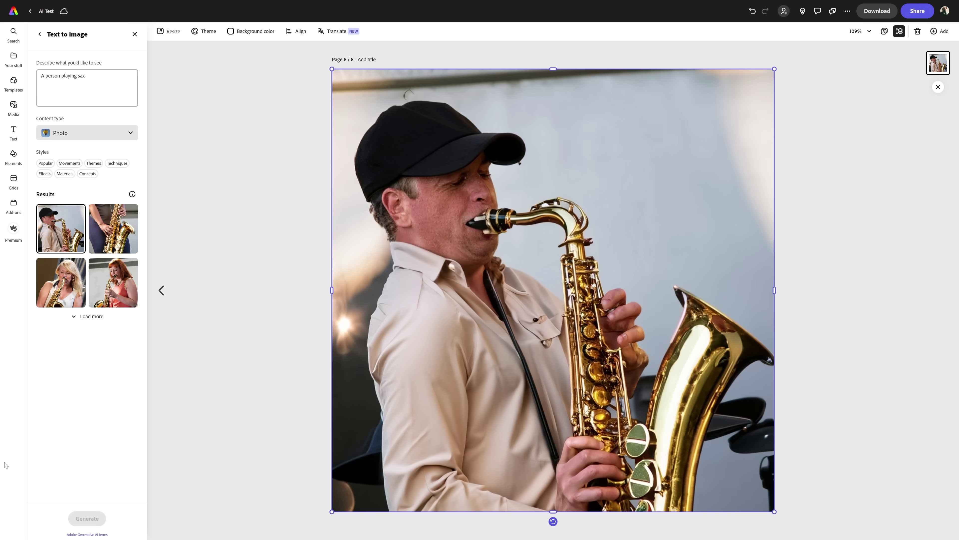
Compare the second, third and fourth sax-player images, then select the prompt
{"action": "left_click", "coordinate": [107, 227]}
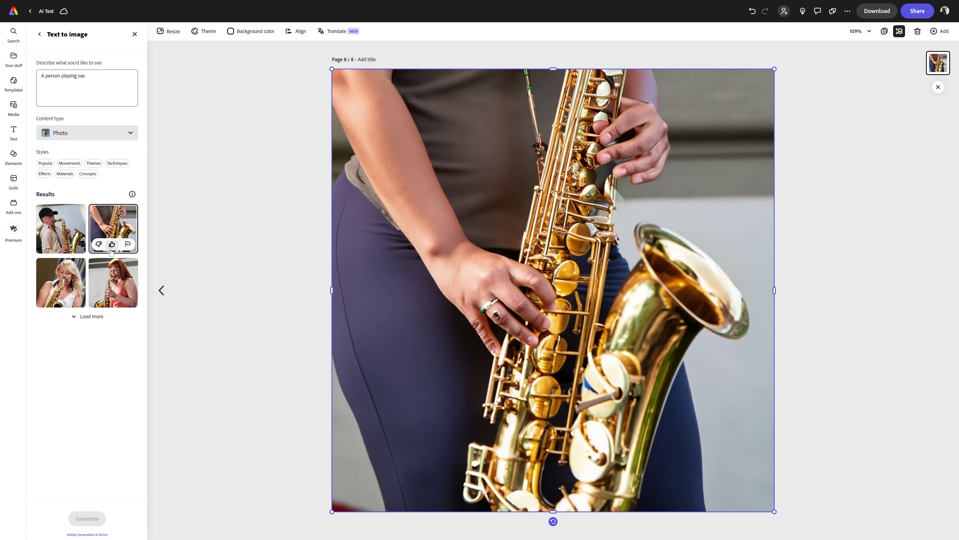
{"action": "left_click", "coordinate": [53, 279]}
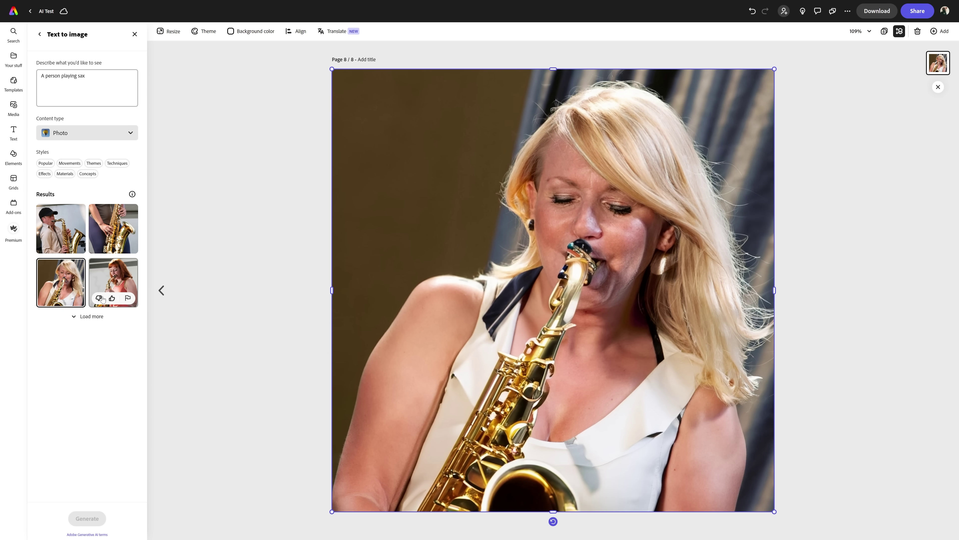
{"action": "left_click", "coordinate": [118, 281]}
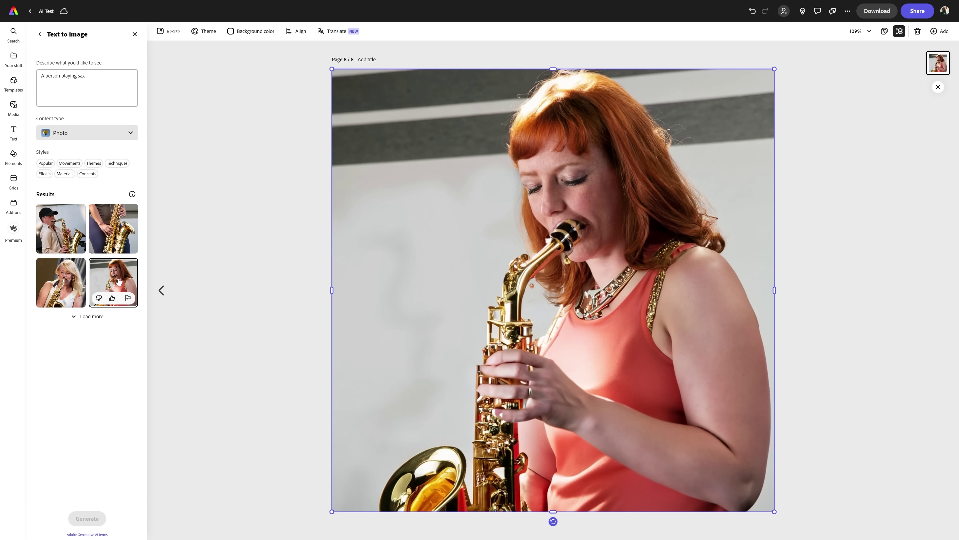
{"action": "key", "text": "Tab"}
{"action": "key", "text": "ctrl+a"}
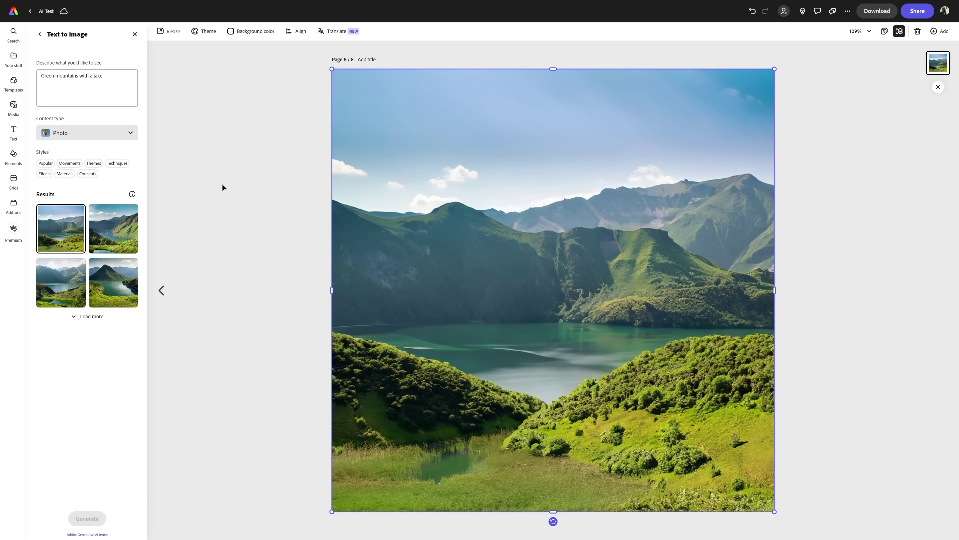
Try the mountain lake images, then generate the sunset wheat-field tree prompt
{"action": "left_click", "coordinate": [94, 220]}
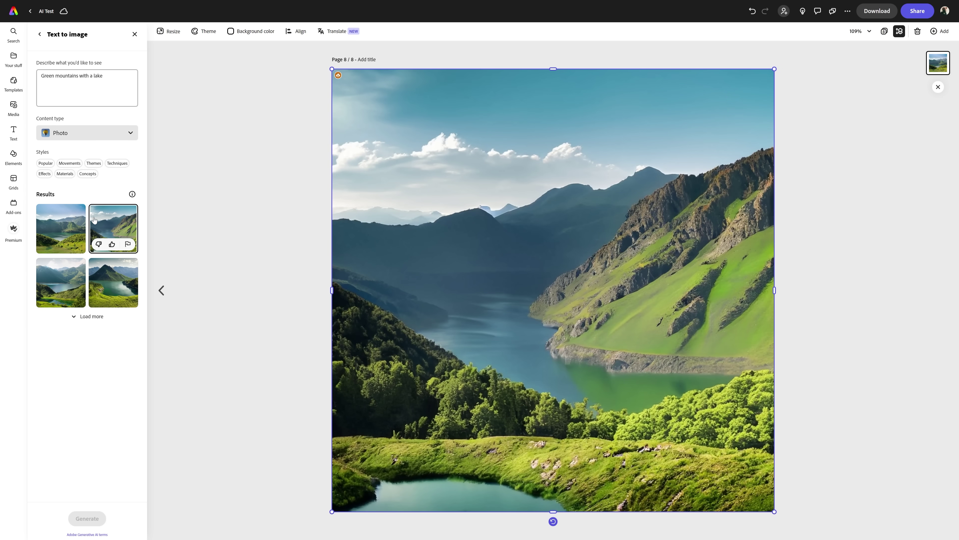
{"action": "left_click", "coordinate": [63, 276]}
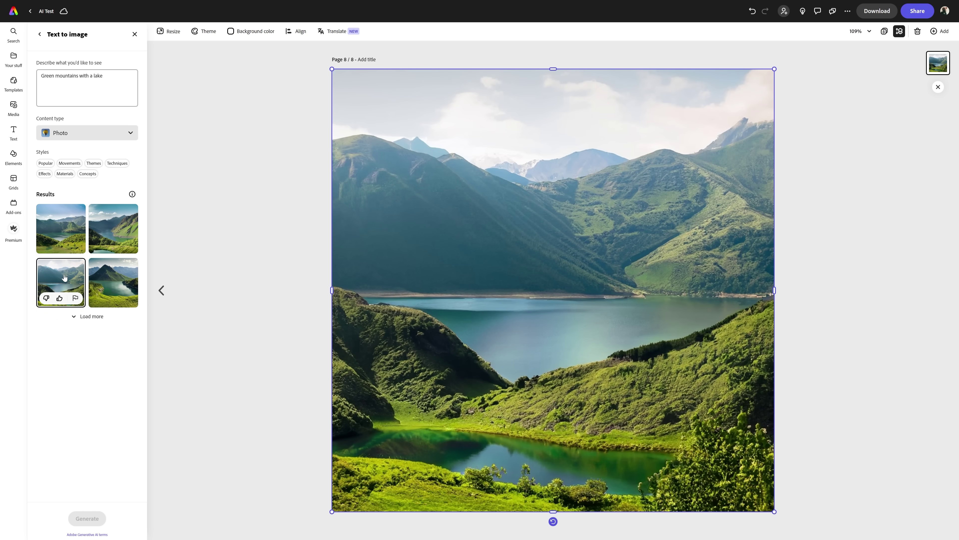
{"action": "left_click", "coordinate": [119, 282]}
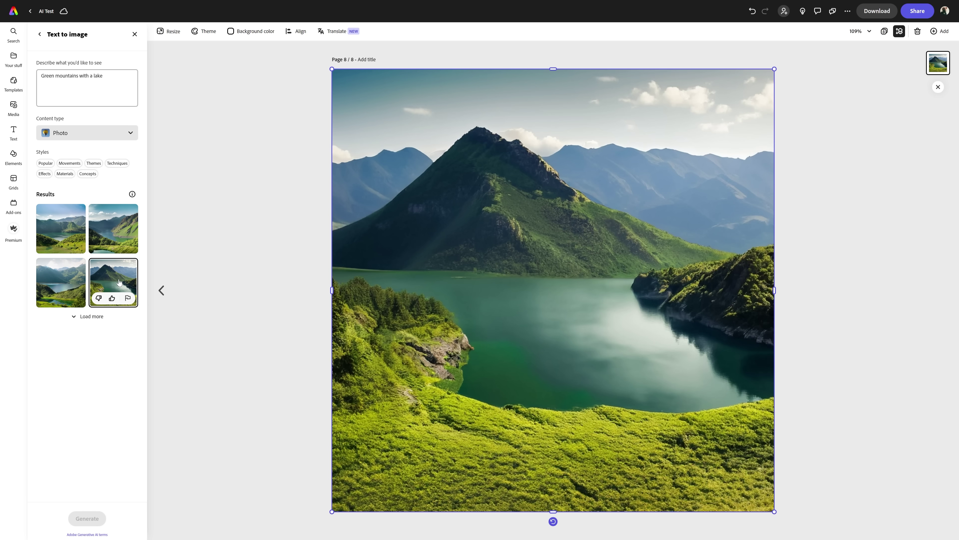
{"action": "left_click", "coordinate": [113, 230]}
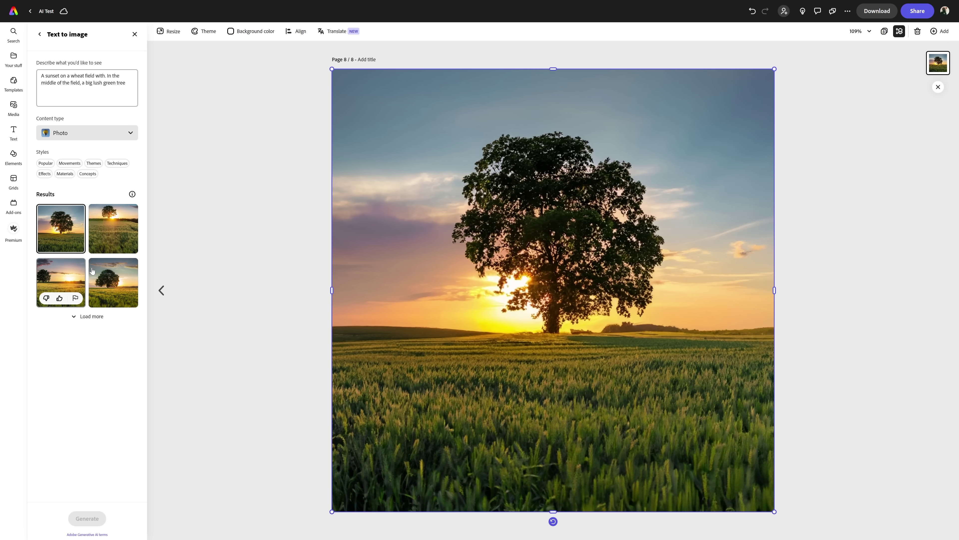
Compare the sunset tree results, settling on the one with the tree on the left
{"action": "left_click", "coordinate": [95, 279]}
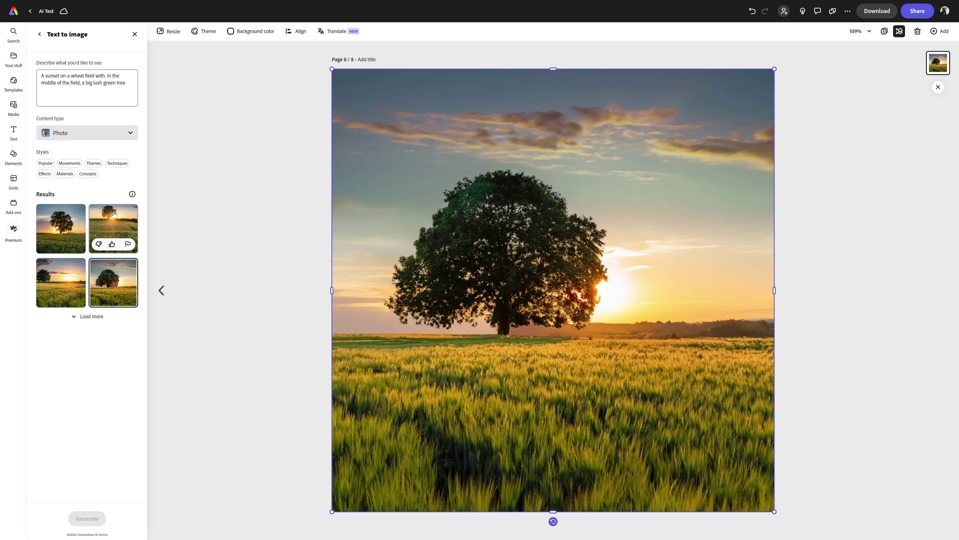
{"action": "left_click", "coordinate": [114, 214]}
{"action": "left_click", "coordinate": [42, 225]}
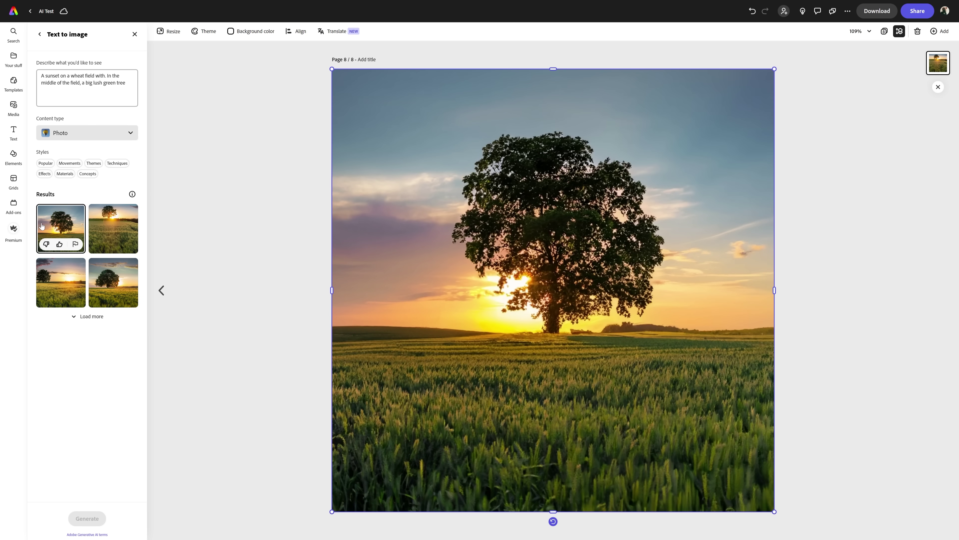
{"action": "left_click", "coordinate": [69, 276]}
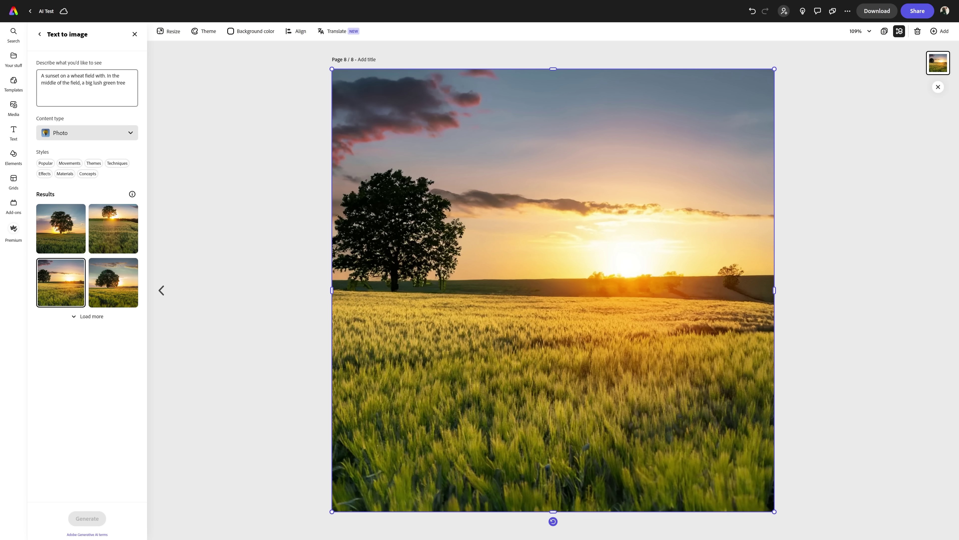
Replace the prompt with the glacier-at-night description and browse the second to fourth results
{"action": "key", "text": "ctrl+a"}
{"action": "key", "text": "BackSpace"}
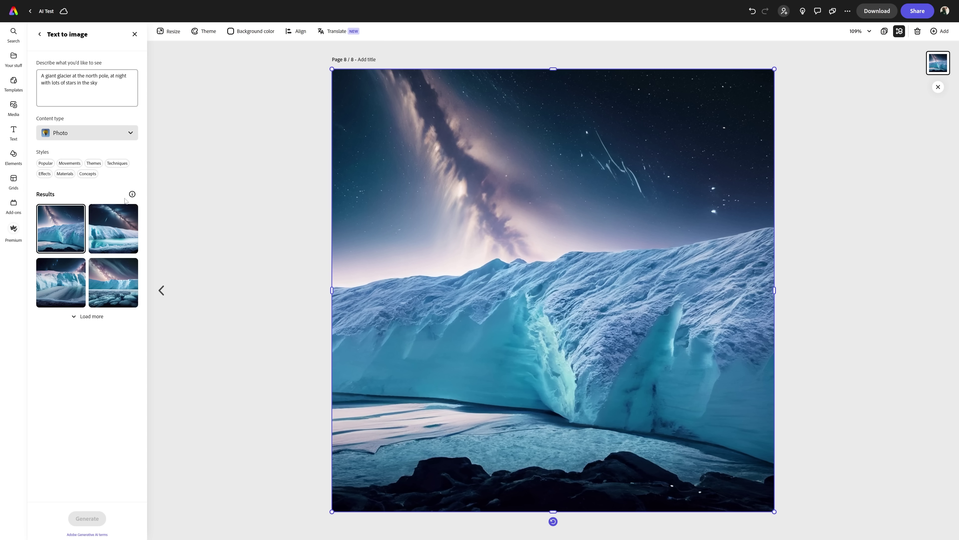
{"action": "left_click", "coordinate": [116, 220]}
{"action": "mouse_move", "coordinate": [132, 196]}
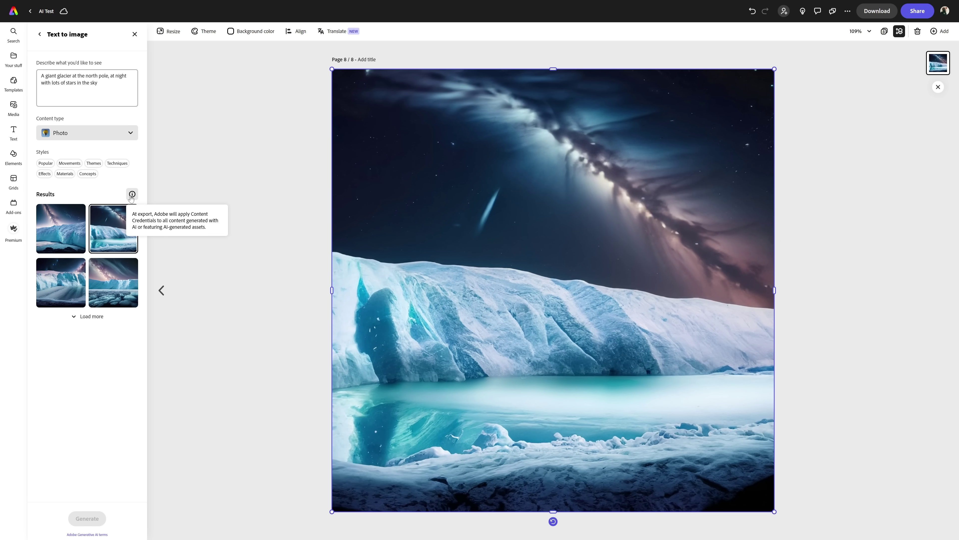
{"action": "left_click", "coordinate": [77, 284]}
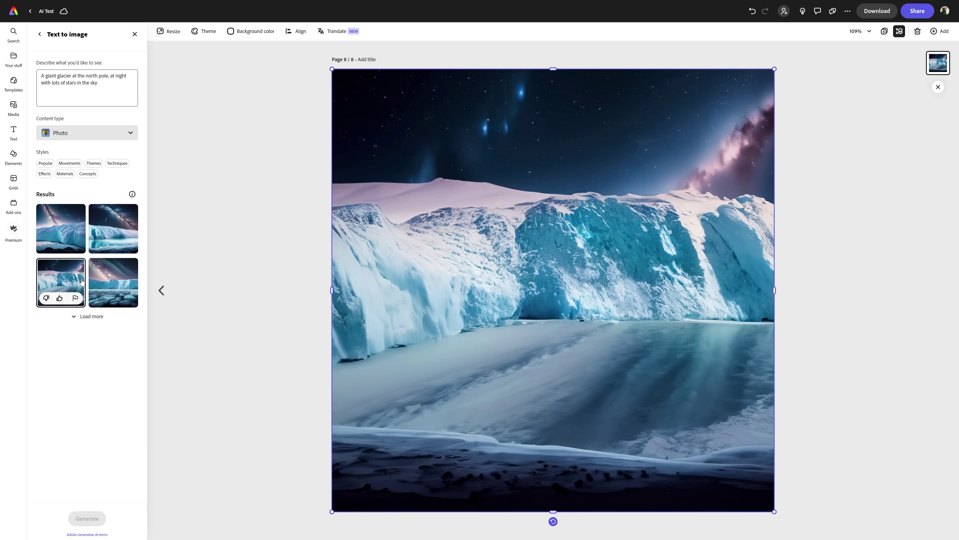
{"action": "left_click", "coordinate": [126, 272]}
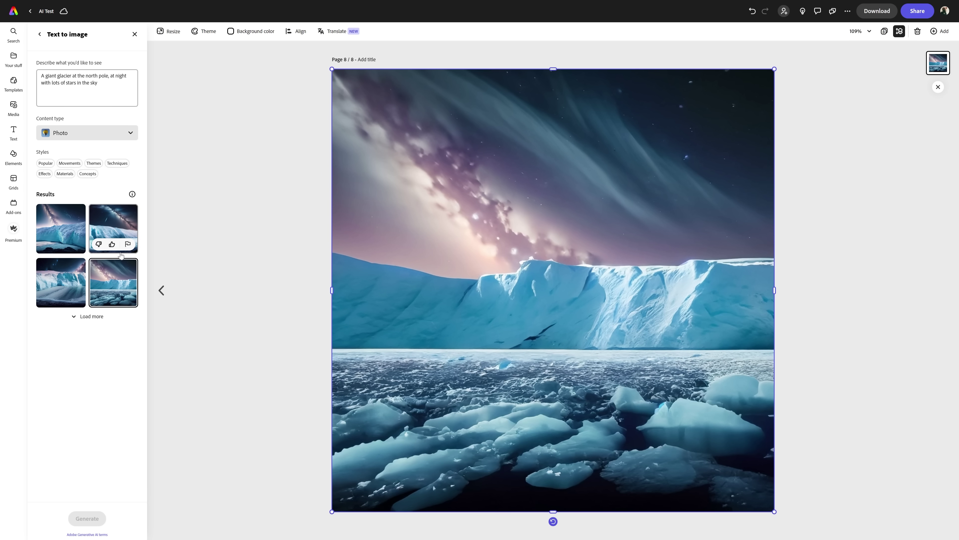
Rewrite the prompt as long exposure photography of the night skyline and pick the second image
{"action": "left_click_drag", "start_coordinate": [99, 84], "coordinate": [22, 68]}
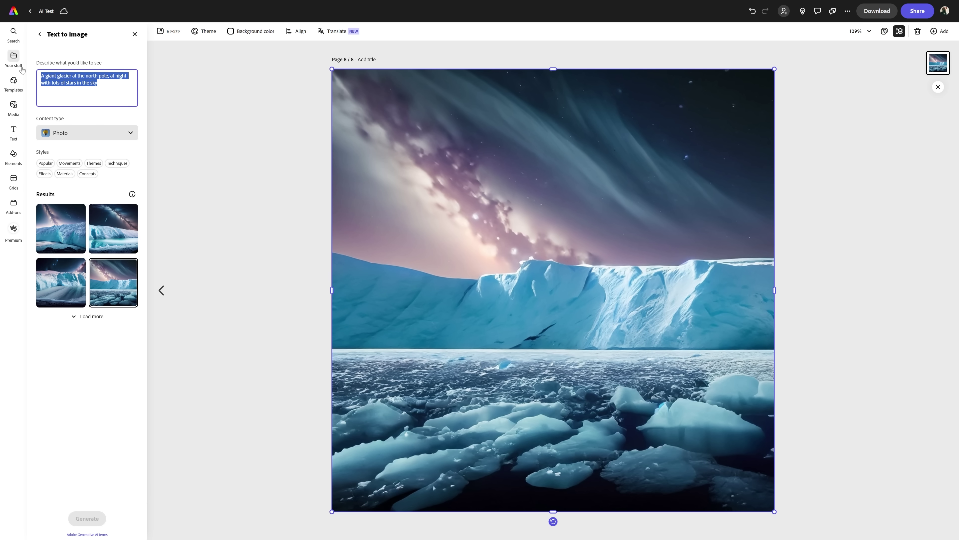
{"action": "type", "text": "A"}
{"action": "mouse_move", "coordinate": [22, 68]}
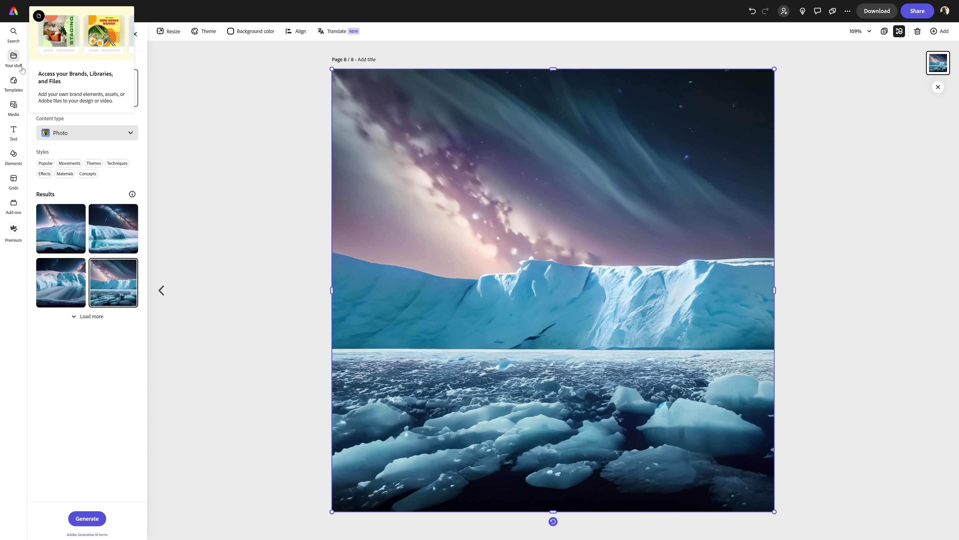
{"action": "type", "text": "ong e"}
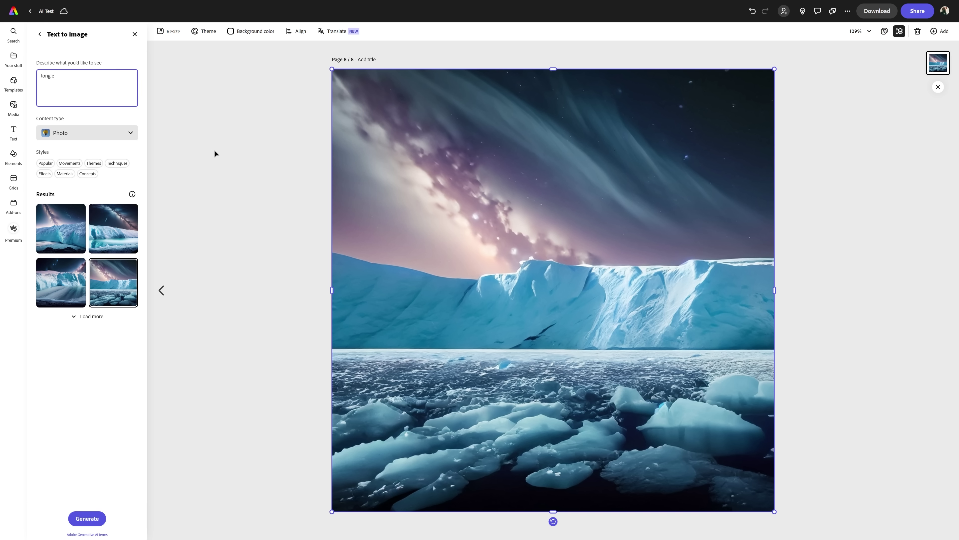
{"action": "type", "text": "xposure photography of the night "}
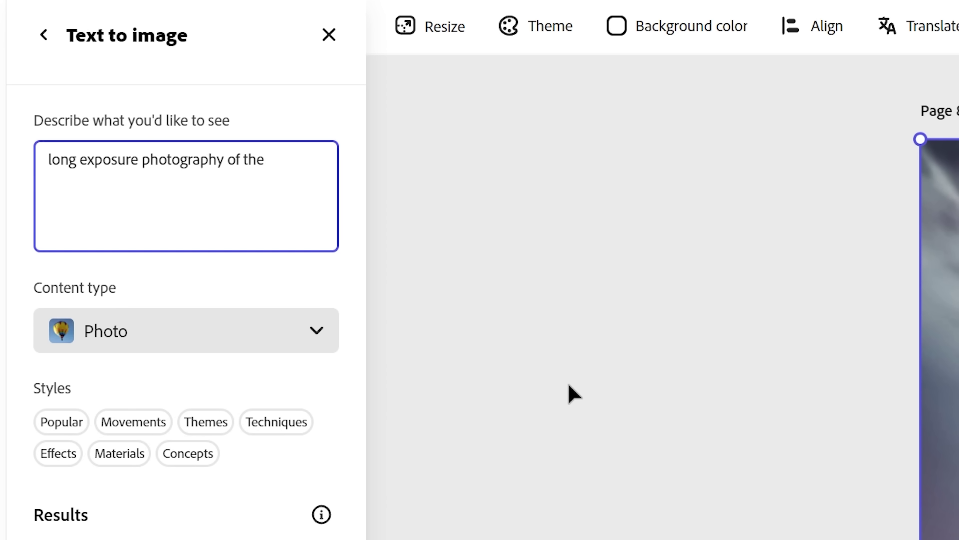
{"action": "type", "text": "skyline of a big city"}
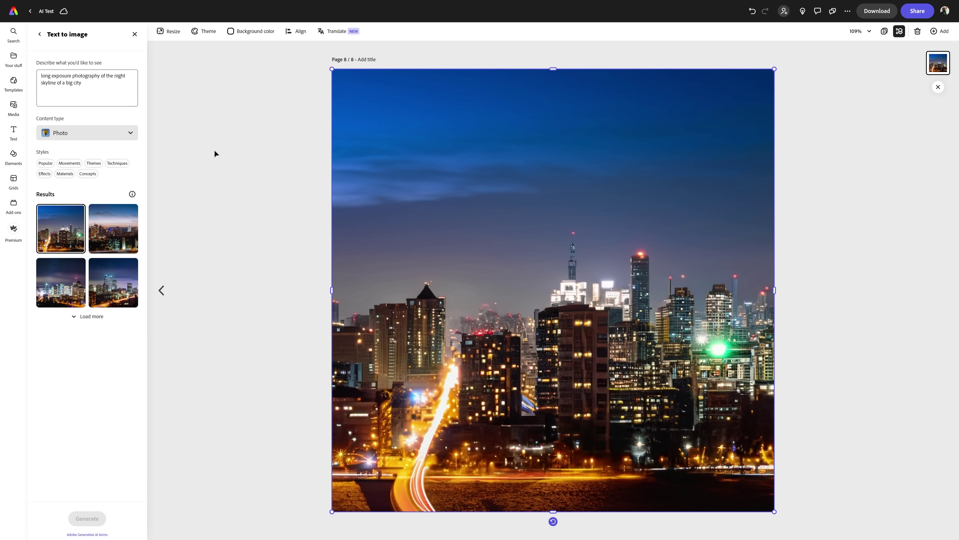
{"action": "left_click", "coordinate": [134, 225]}
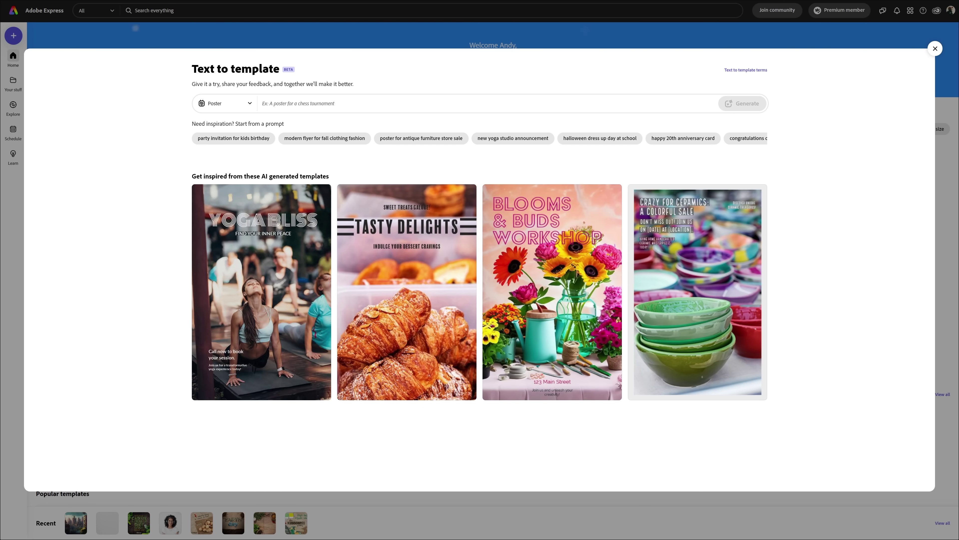
Generate Instagram square post templates from 'social media post celebrating earth day'
{"action": "left_click", "coordinate": [247, 103]}
{"action": "left_click", "coordinate": [256, 121]}
{"action": "left_click", "coordinate": [413, 110]}
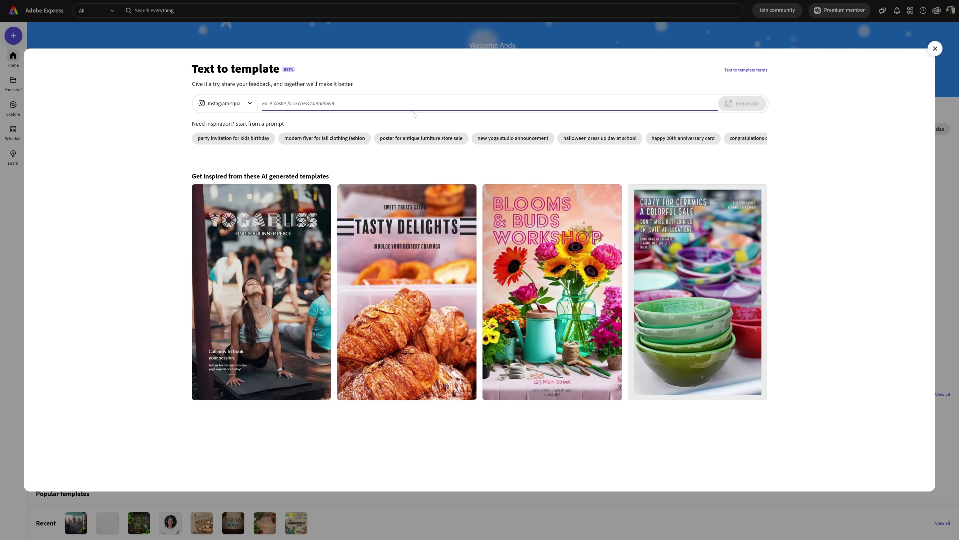
{"action": "type", "text": "social media post celebrating"}
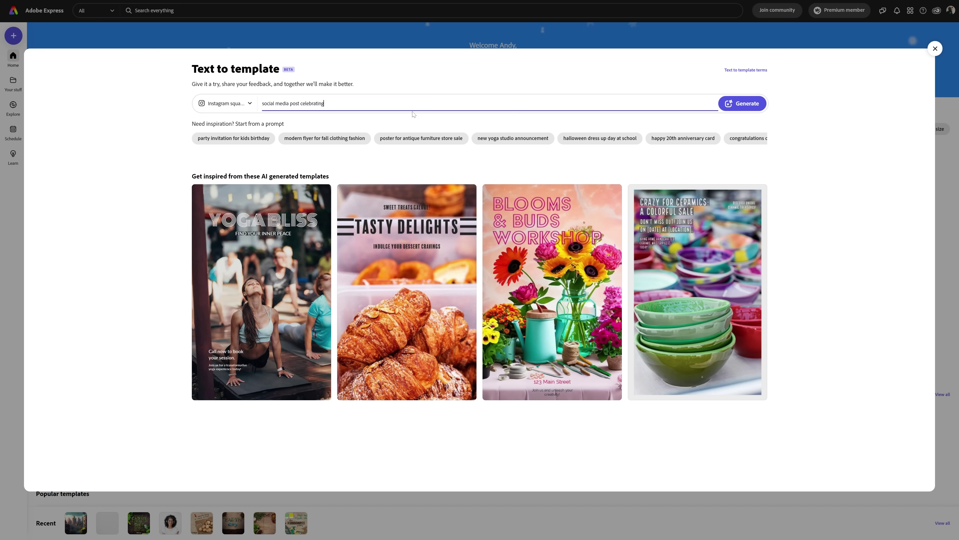
{"action": "type", "text": " earth day"}
{"action": "key", "text": "Return"}
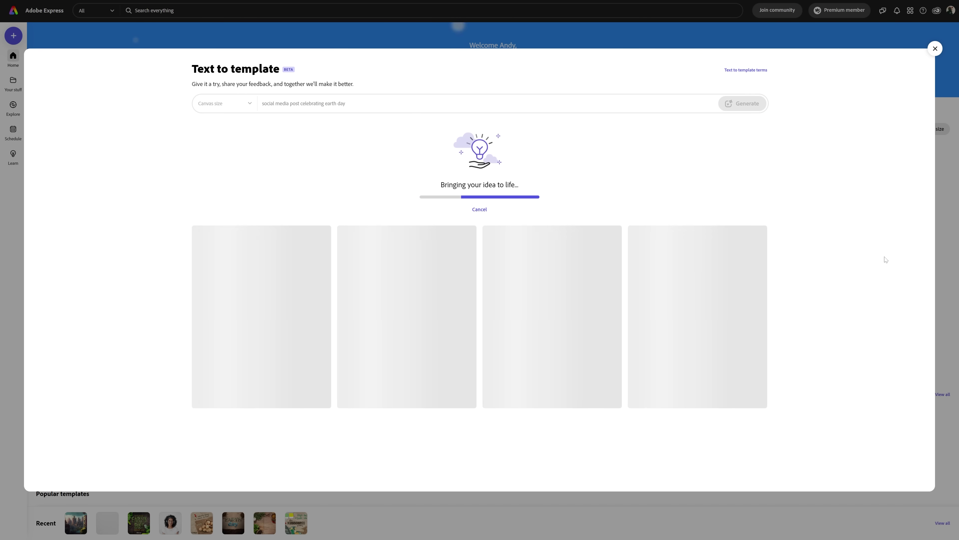